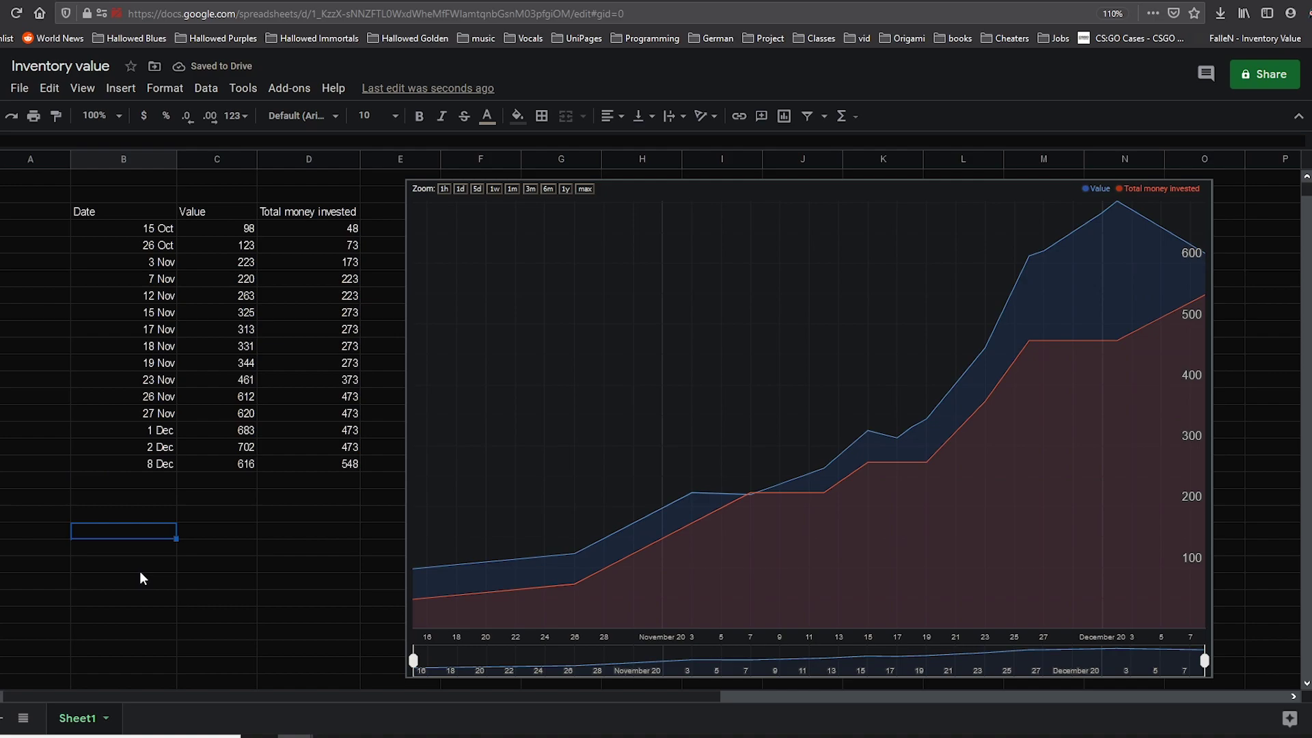
Add a 12 Dec row below 8 Dec with Value 700 and 548 total money invested.
click(137, 481)
text(12)
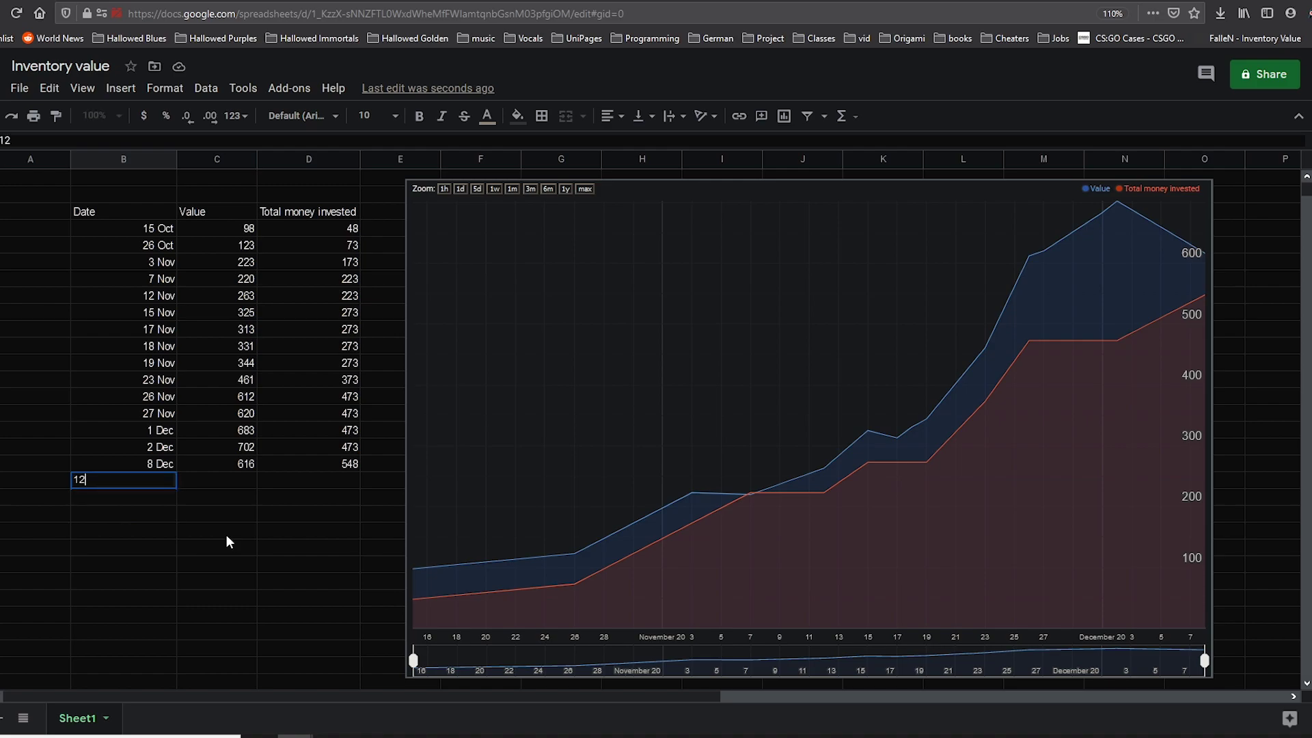
text( Dec)
click(244, 487)
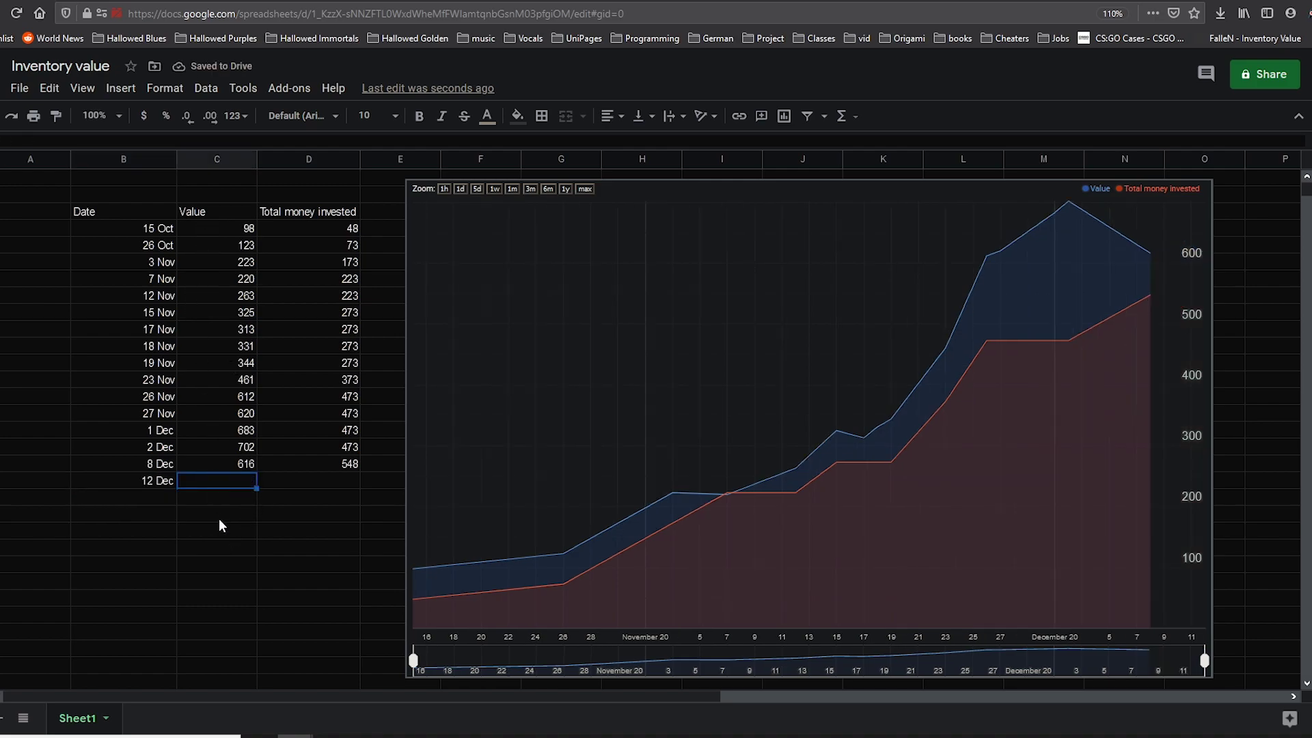
text(700)
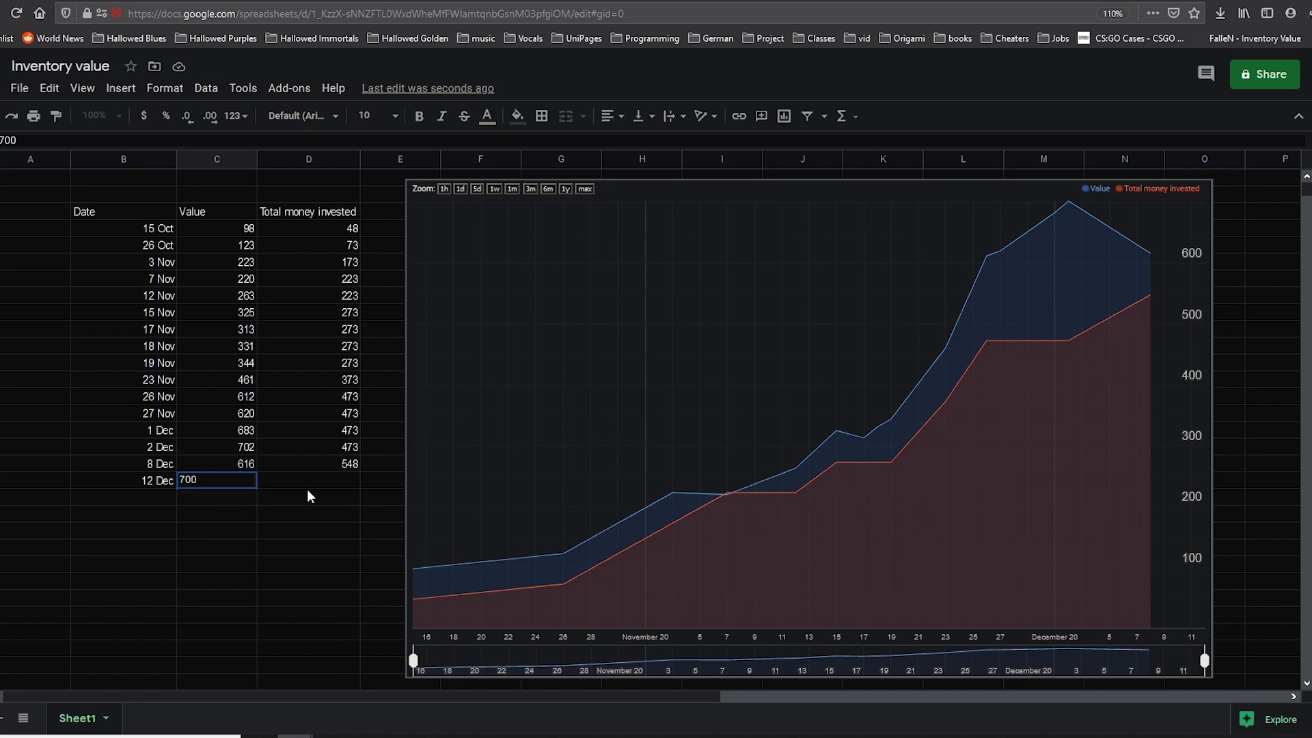
key(Tab)
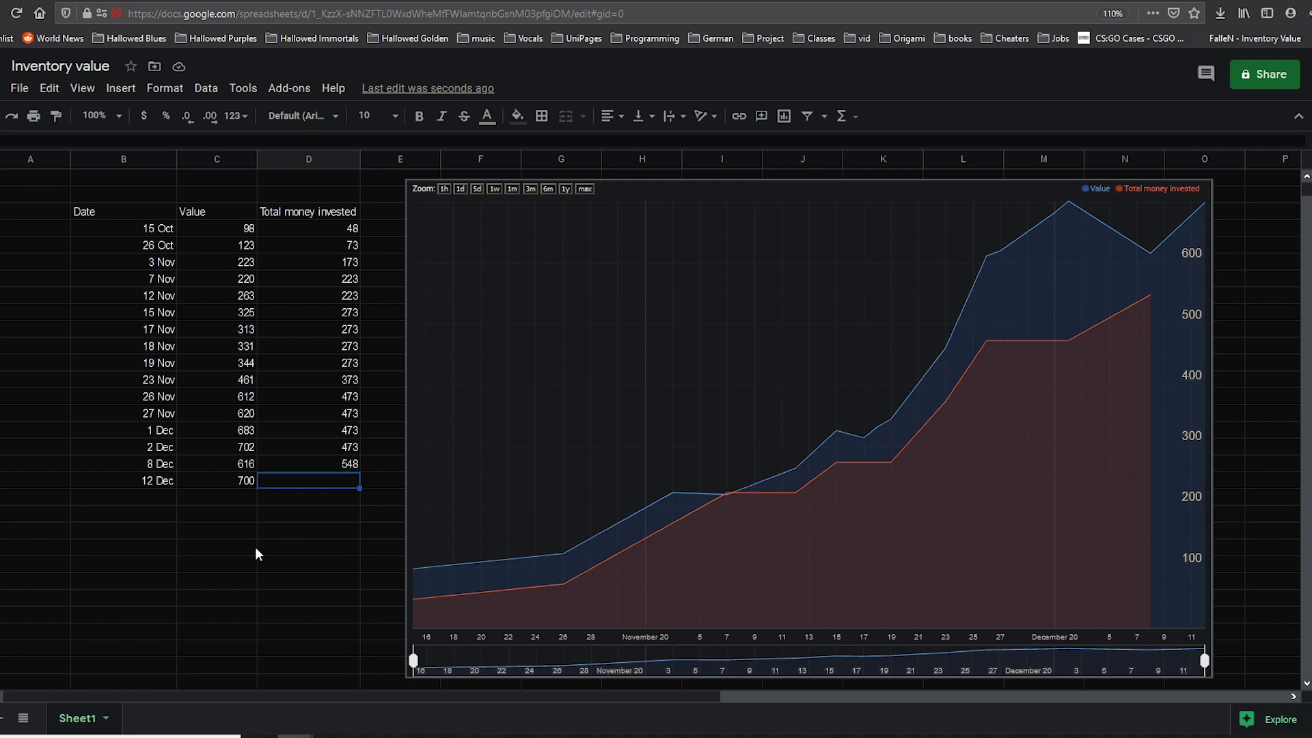
text(548)
click(257, 525)
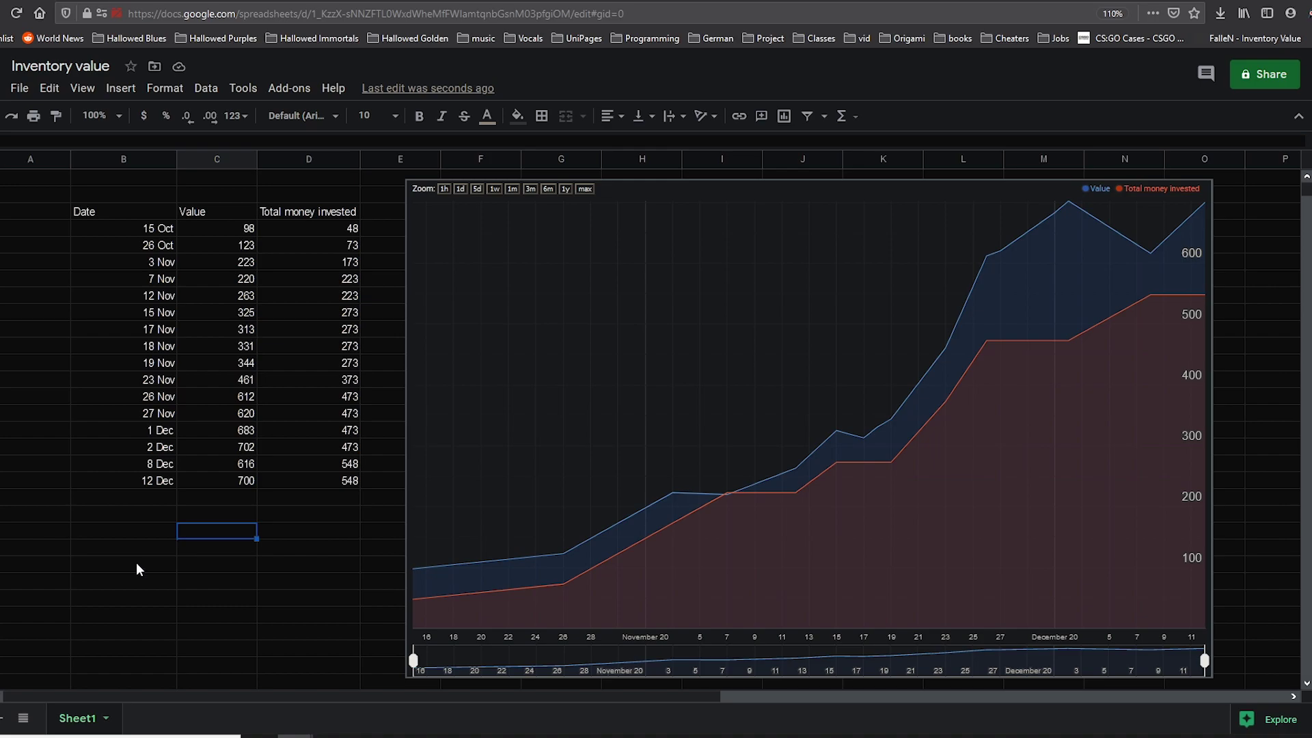
key(Left)
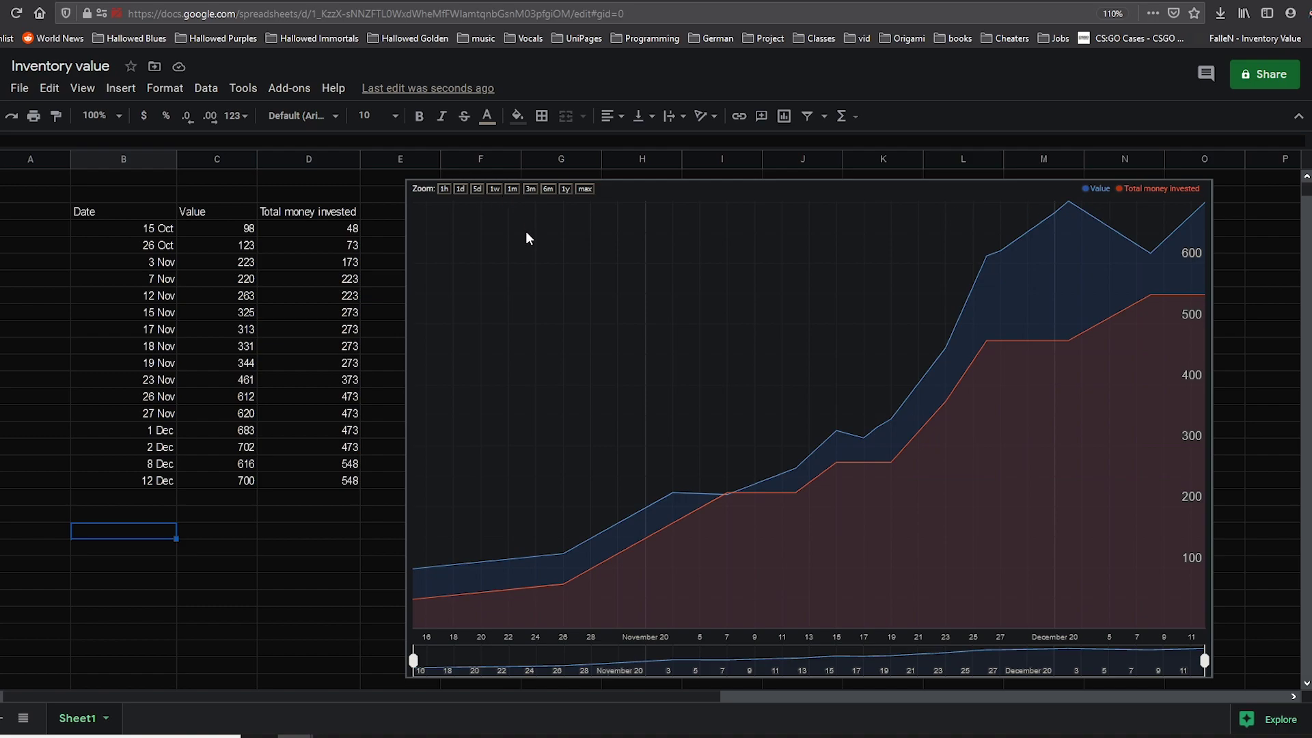
click(496, 190)
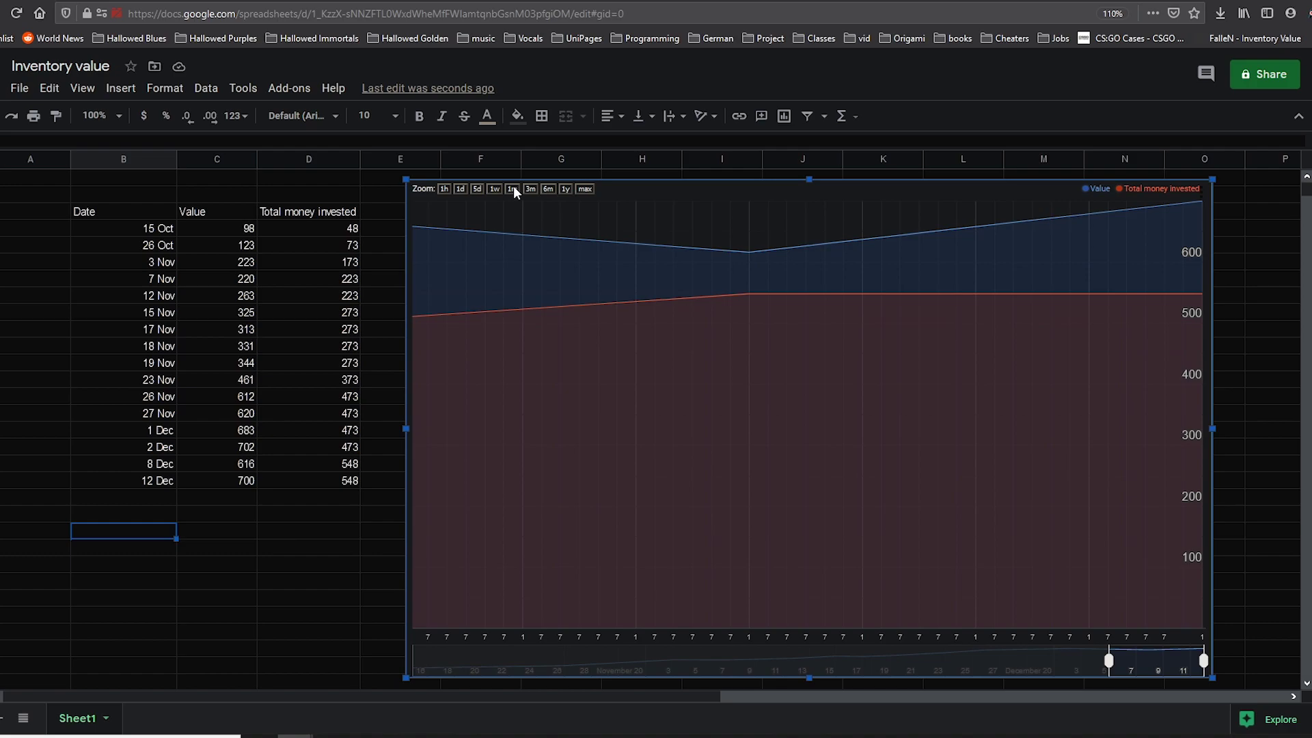
click(513, 188)
click(531, 191)
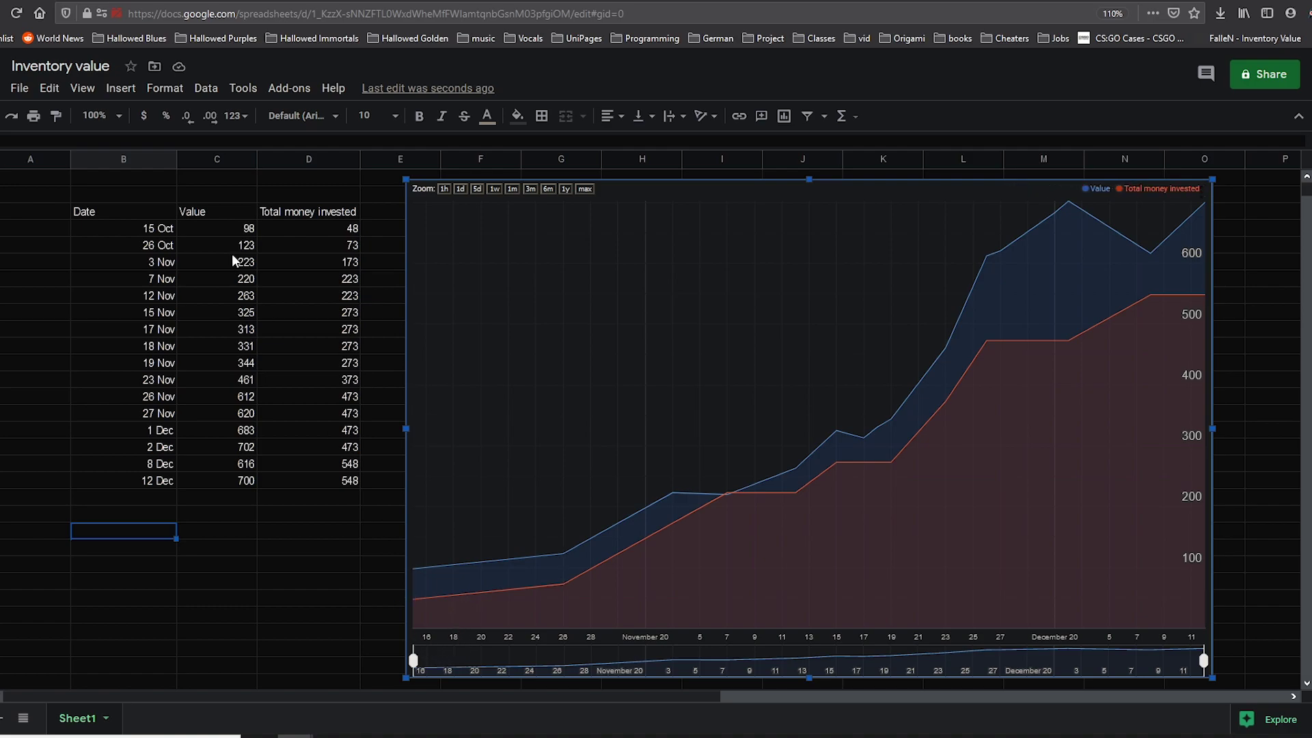
click(157, 237)
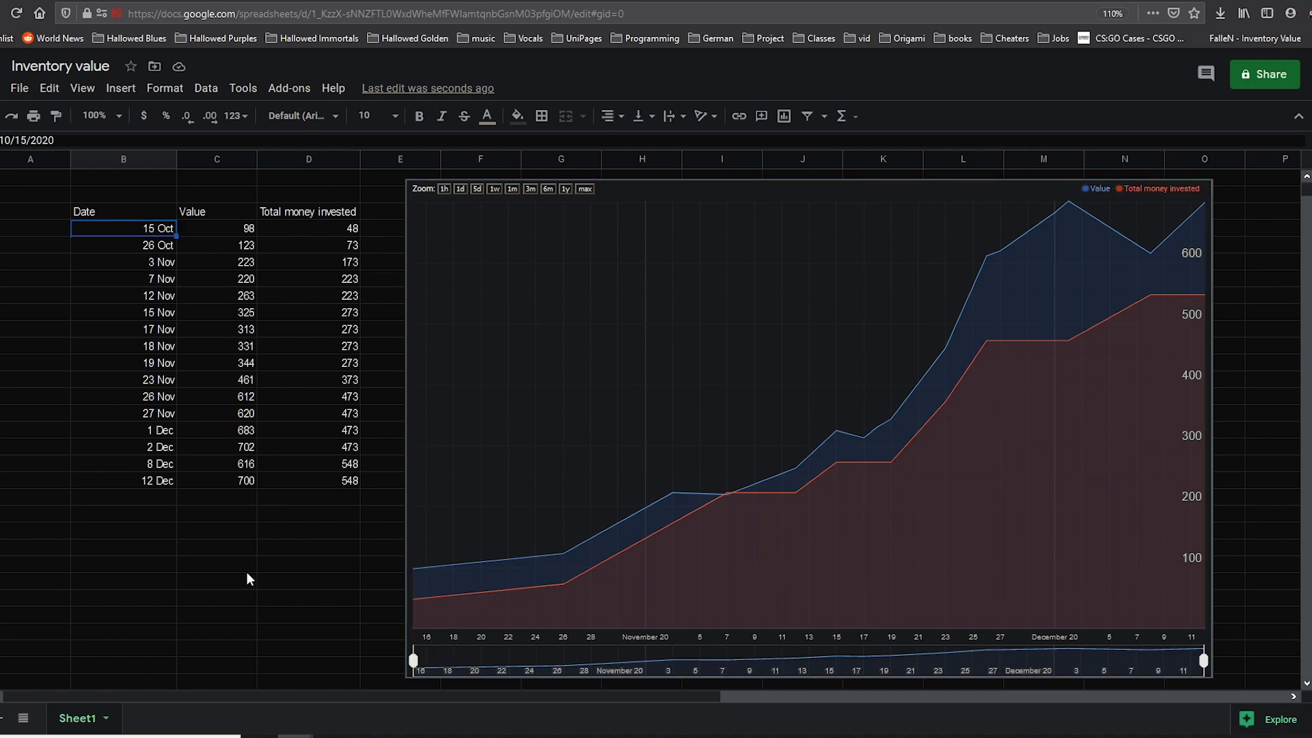
click(150, 500)
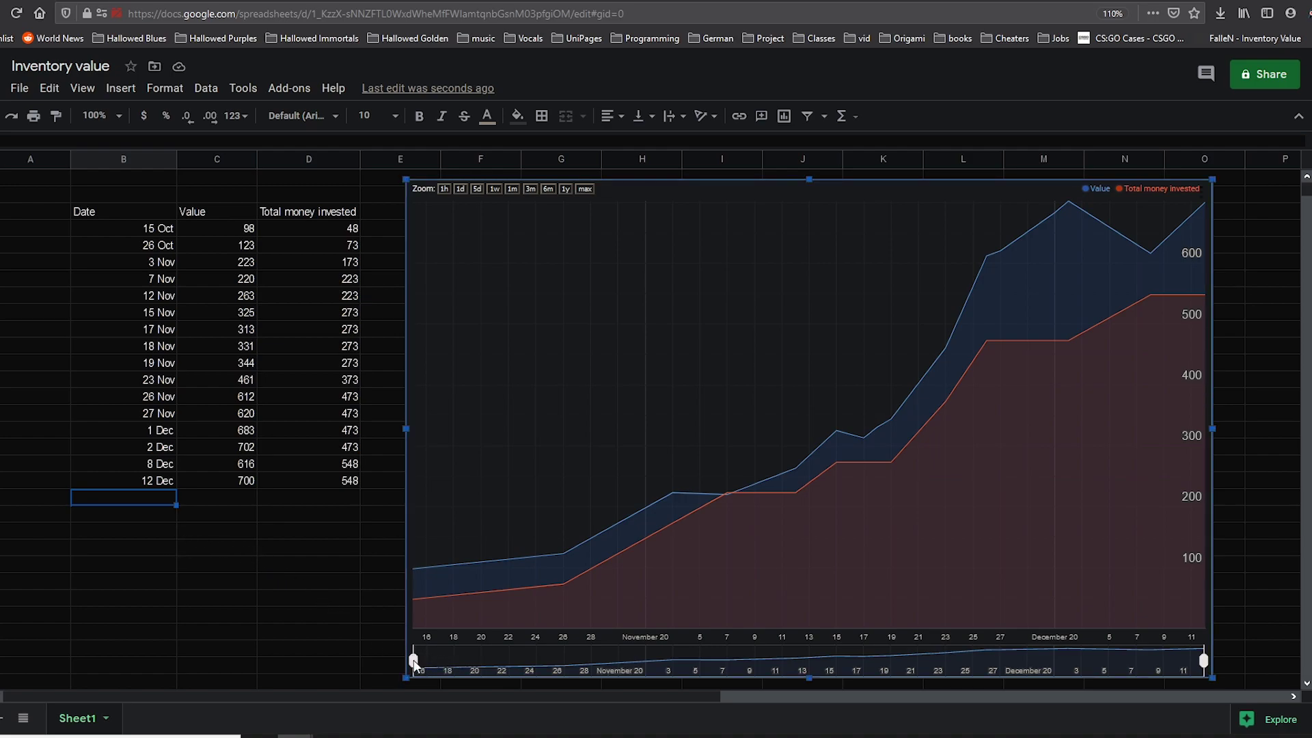
drag(414, 660, 1203, 657)
drag(1101, 657, 393, 669)
Enter the headers Date, Value and Depozited into cells B3, C3 and D3 of the Demonstration sheet.
click(120, 534)
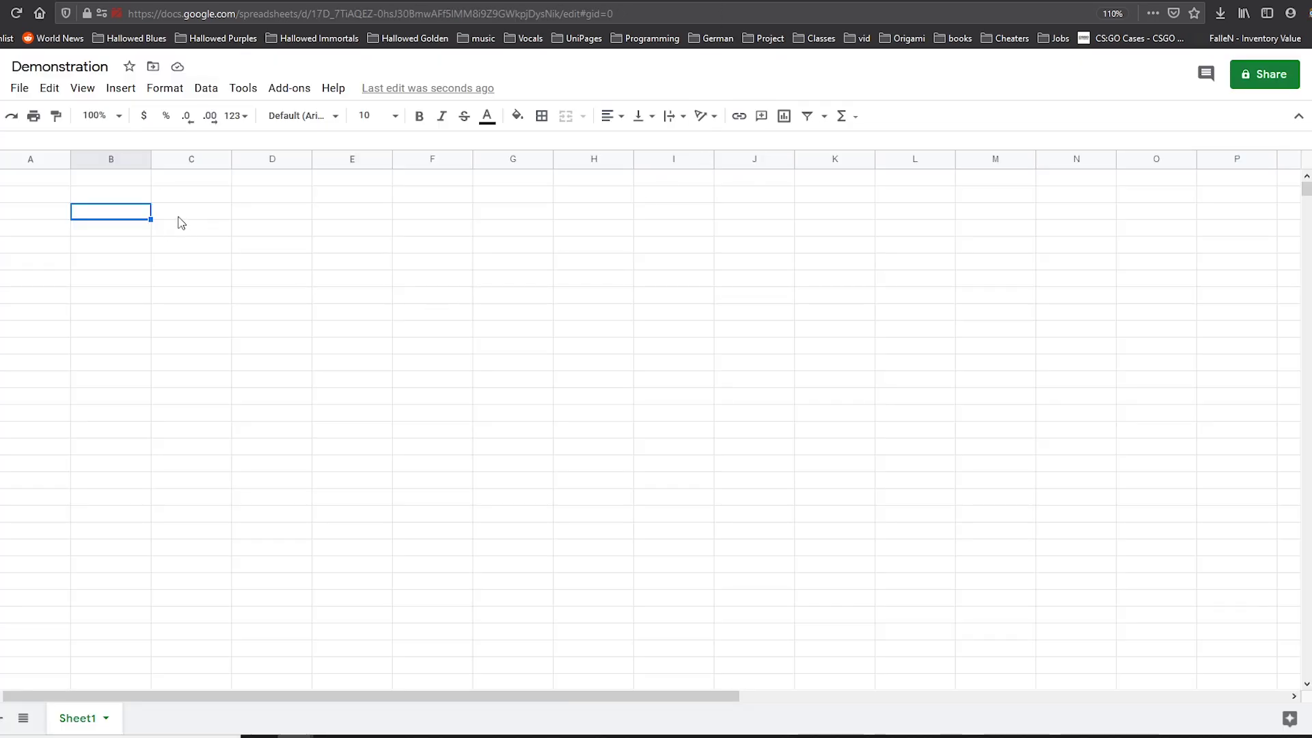
text(Date)
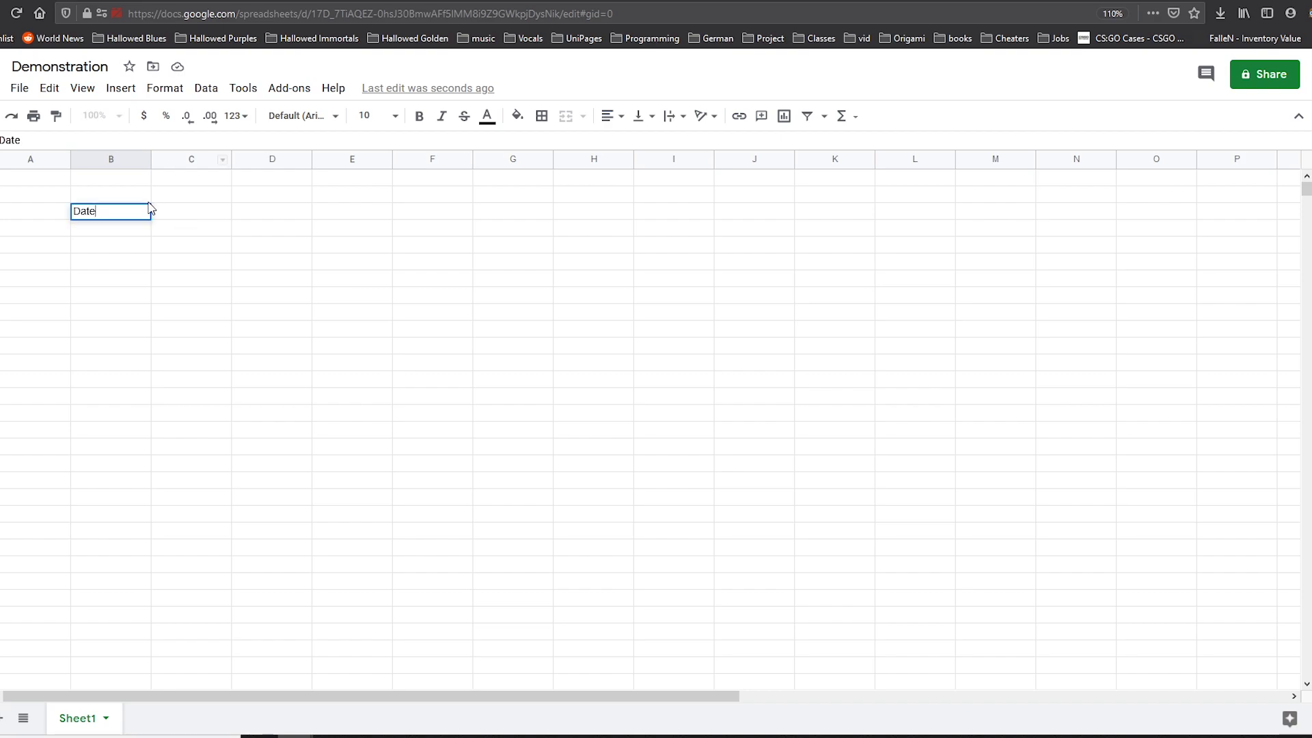
click(191, 216)
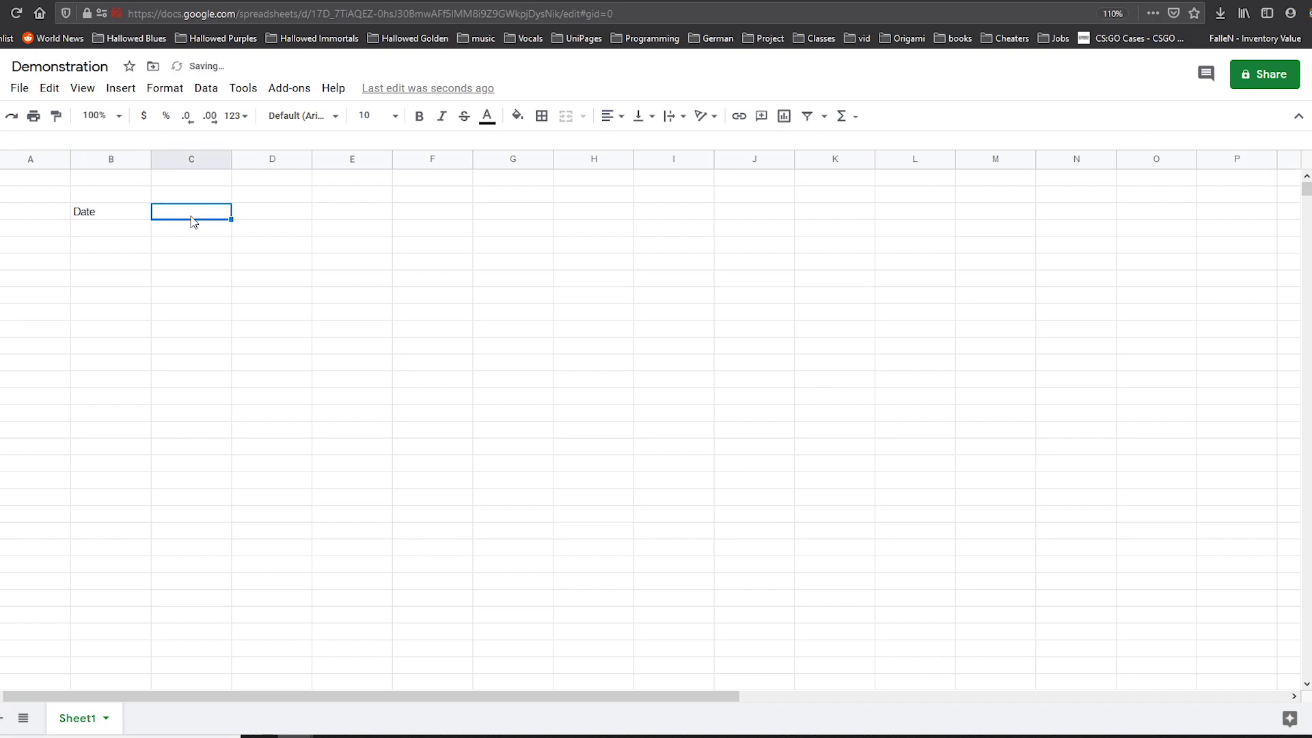
text(Value)
key(Tab)
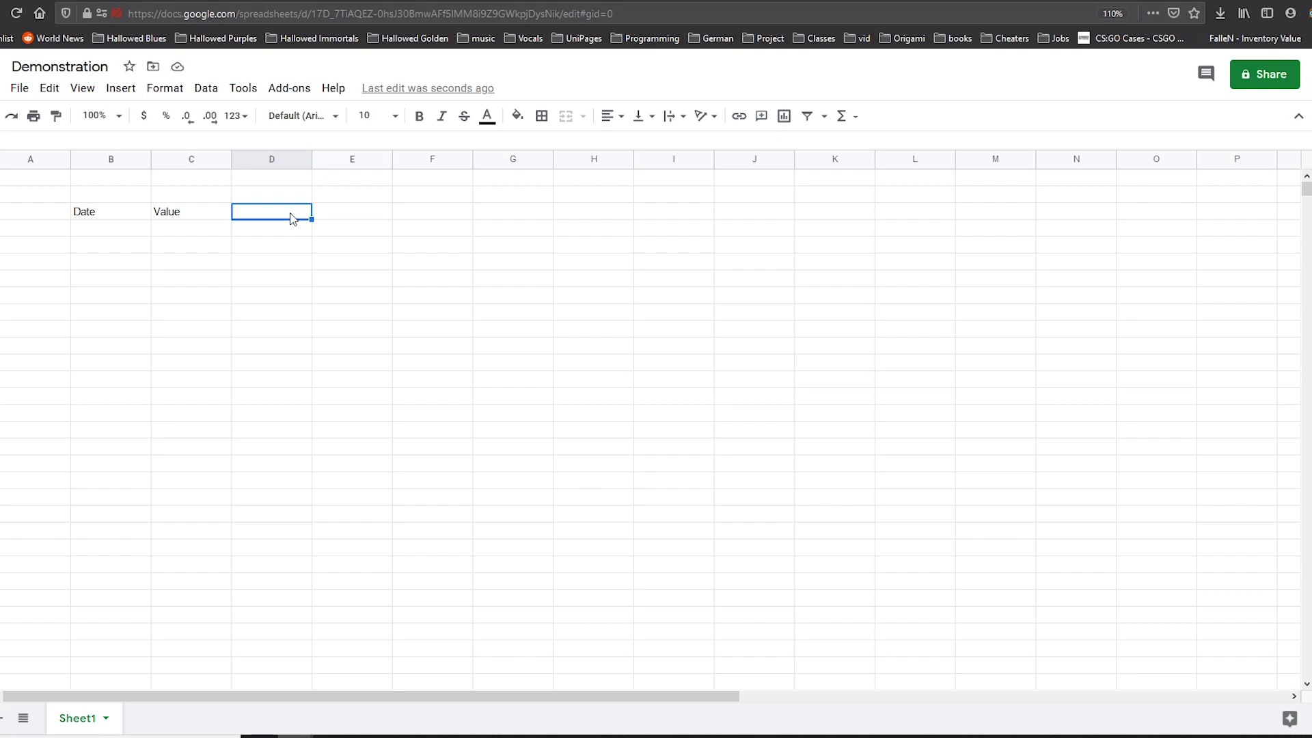
text(Depozite)
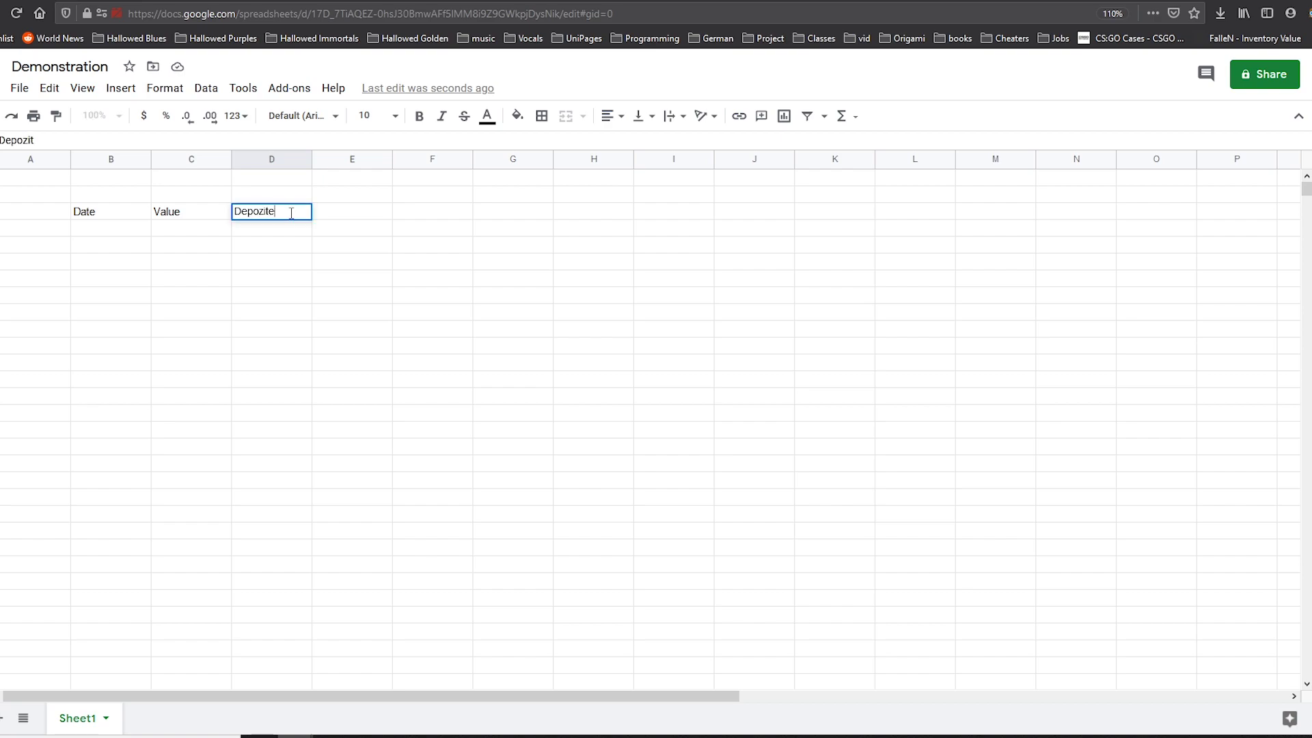
text(d)
click(133, 241)
click(328, 213)
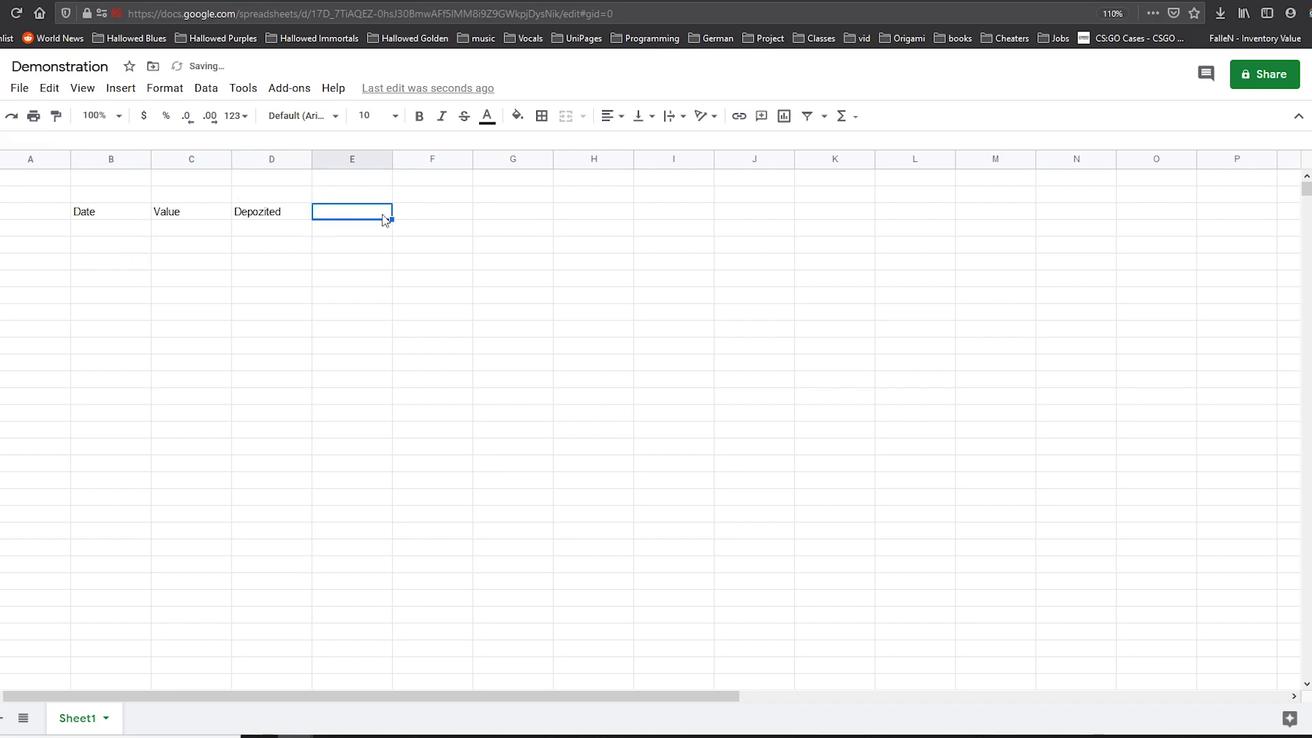
click(444, 220)
click(388, 218)
click(446, 214)
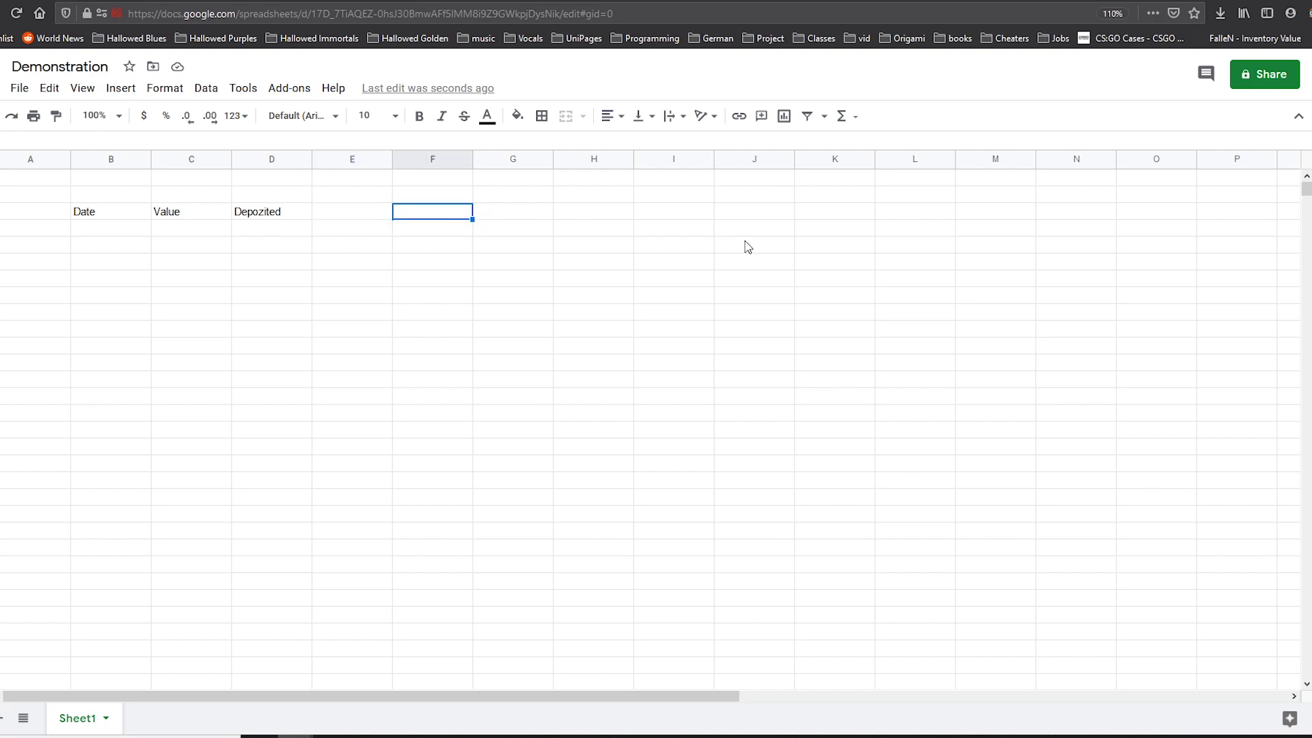
click(186, 282)
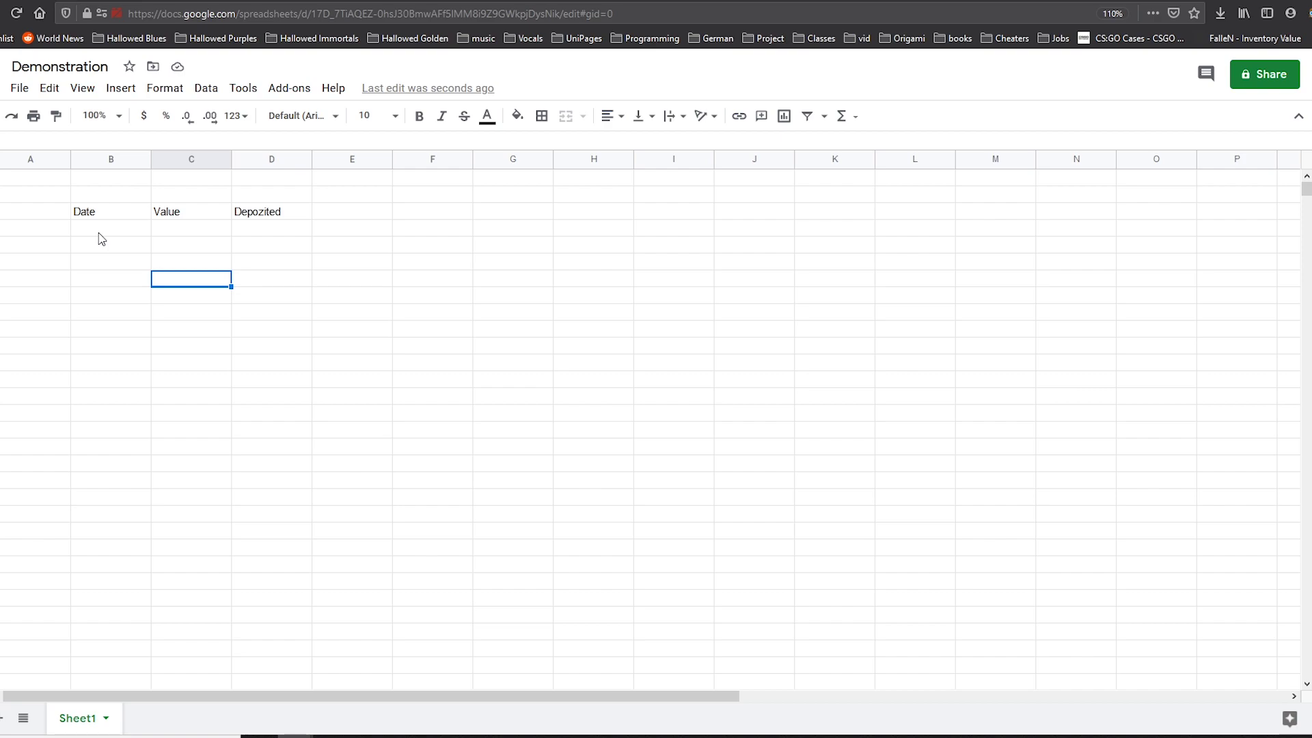
Enter the first data row in B4:D4: 13 Dec, Value 5, Depozited 5.
click(101, 238)
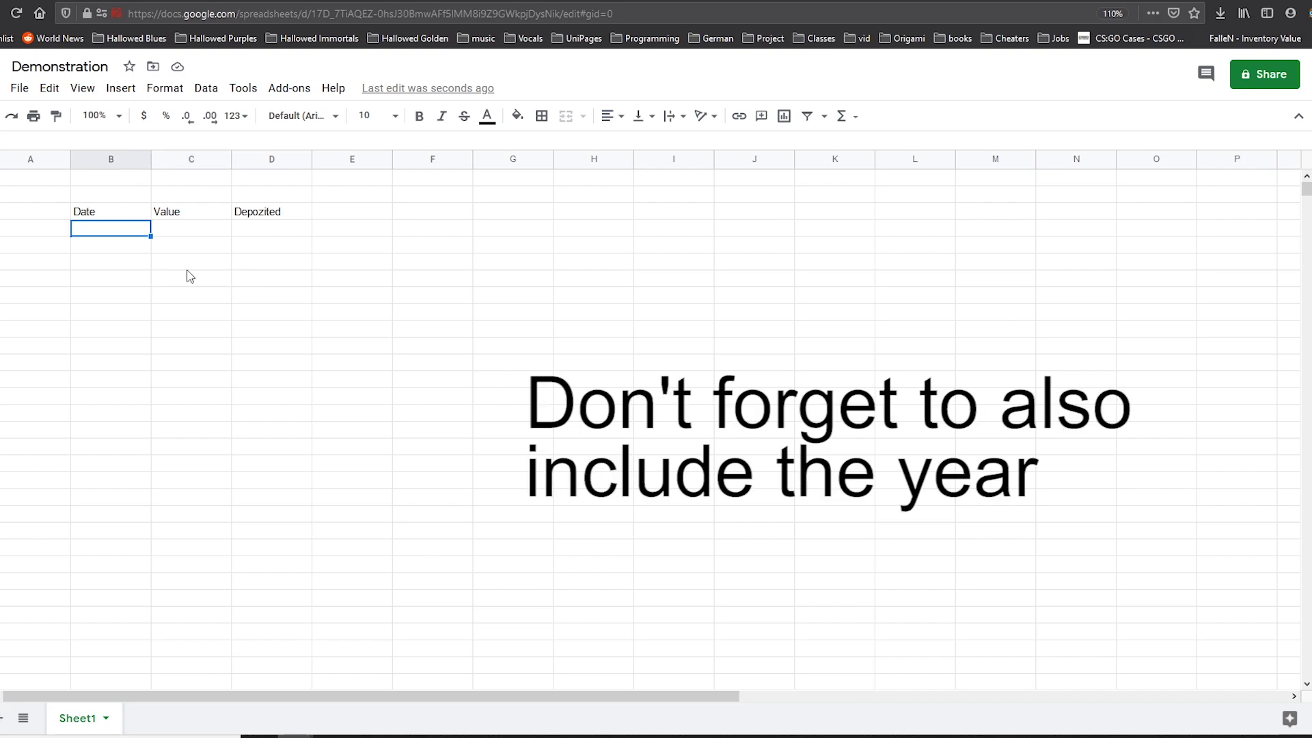
text(13)
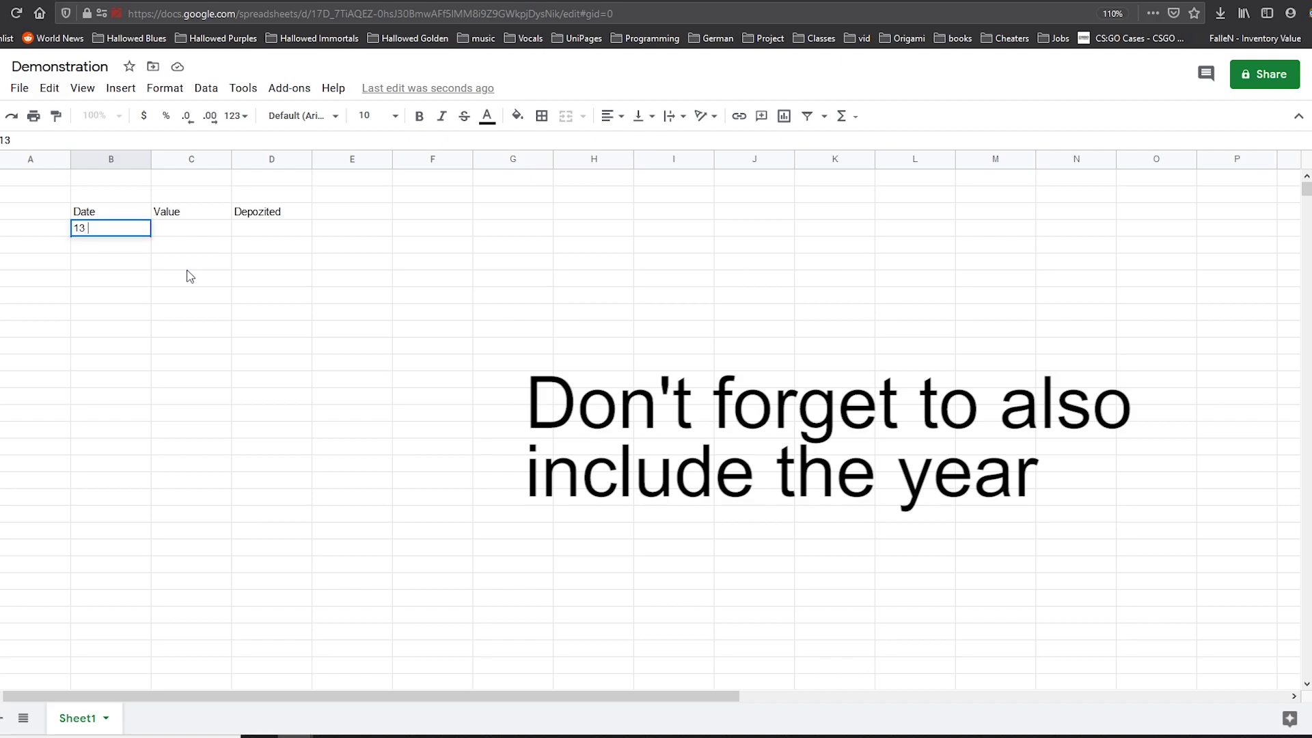
text( Dec)
click(186, 231)
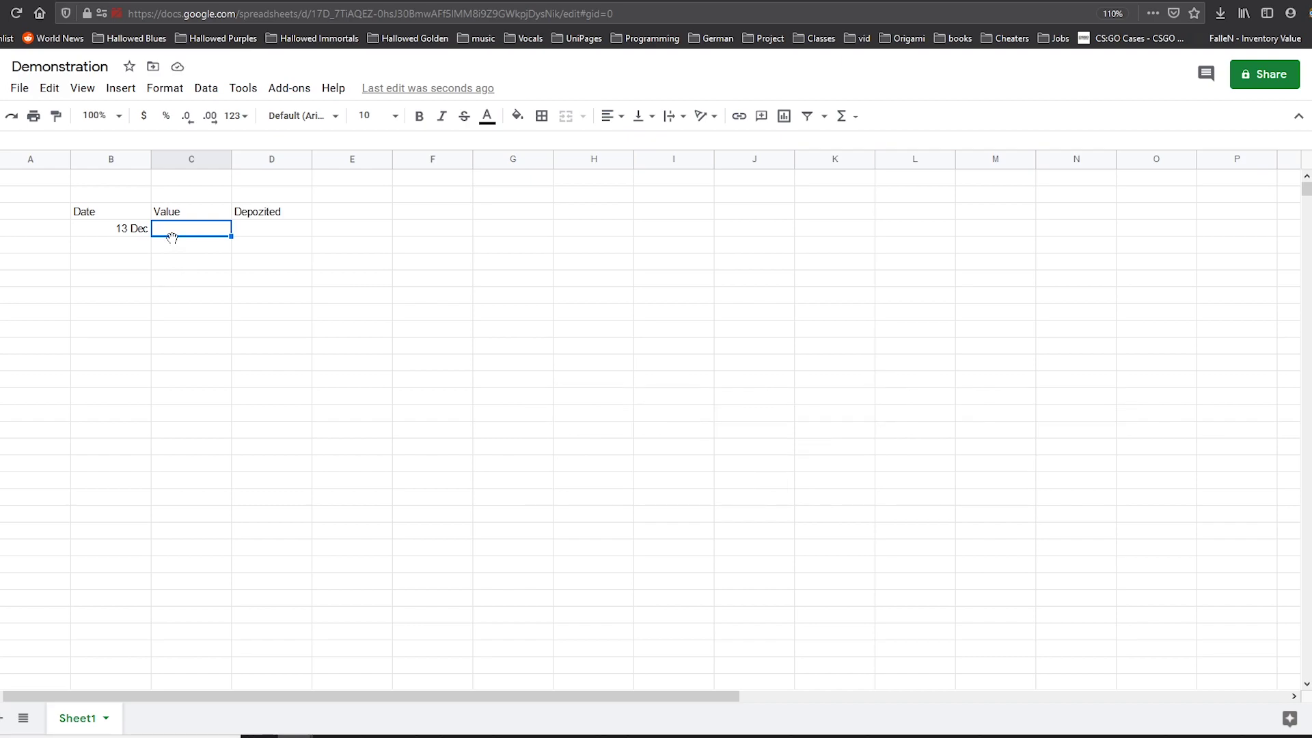
text(0)
text(5)
click(261, 230)
text(5)
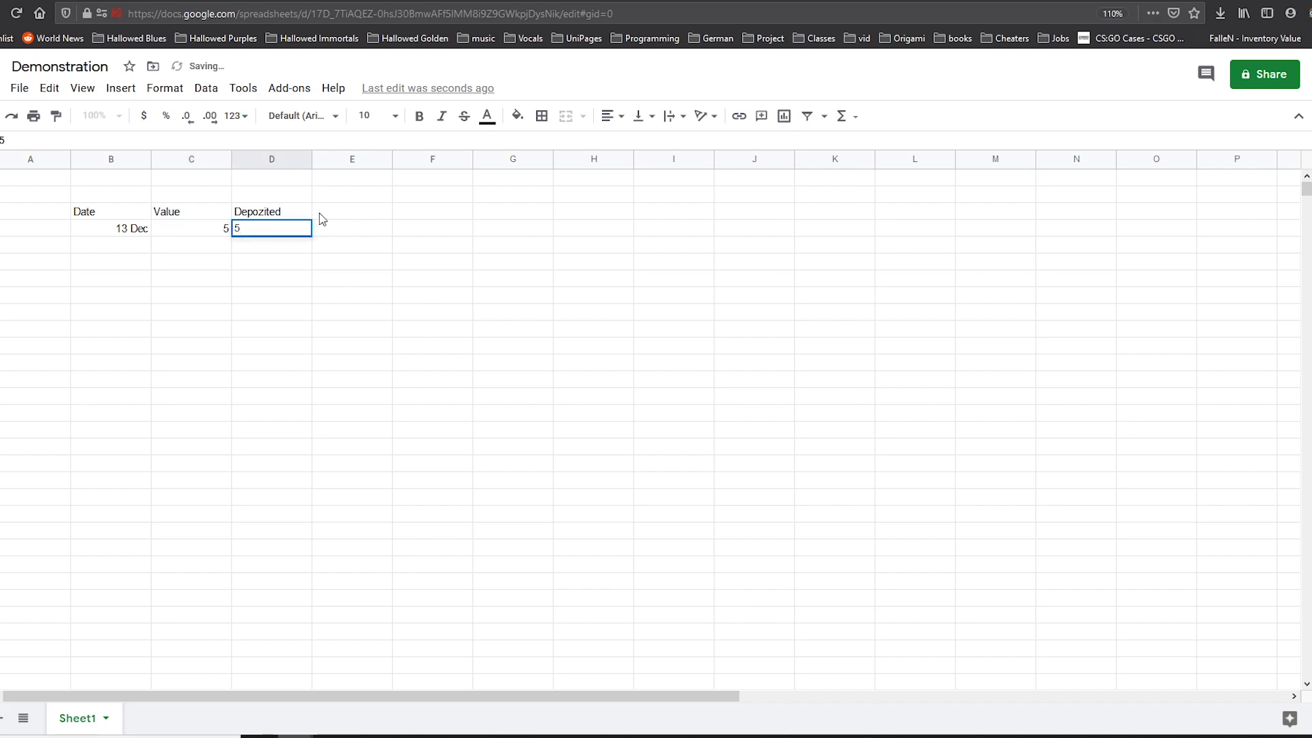
Copy row B4:D4 and paste it into the rows below to continue the series through 25 Dec.
drag(110, 228, 263, 240)
key(ctrl+c)
click(108, 245)
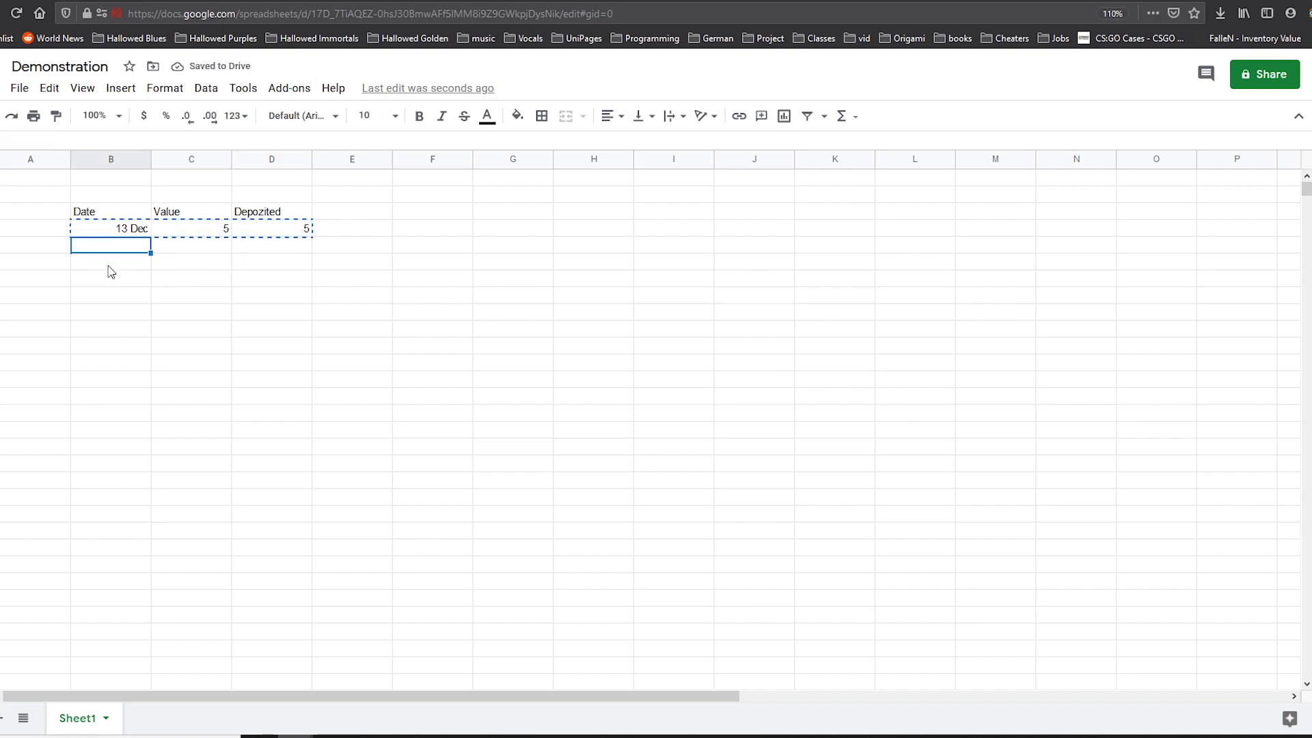
key(ctrl+v)
click(110, 262)
key(ctrl+v)
click(111, 278)
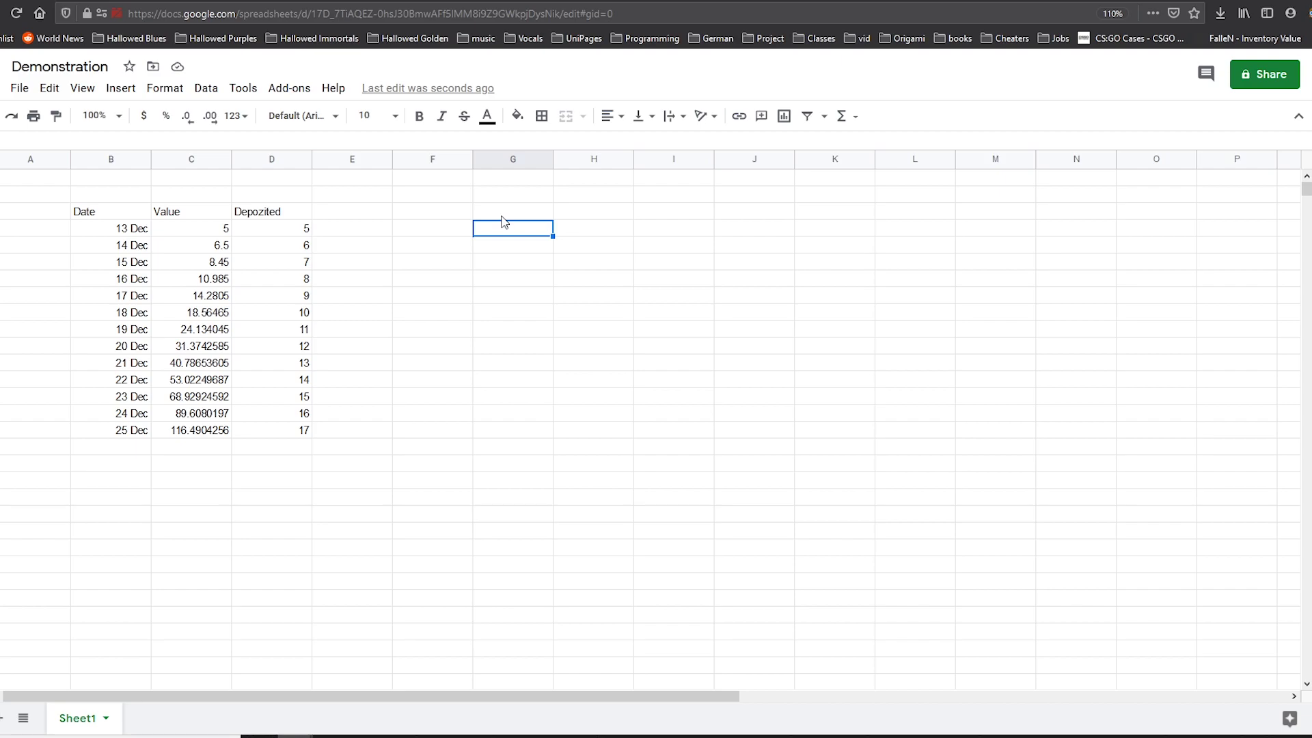
Insert a new chart from empty cell F3 and set its chart type to Timeline chart.
click(417, 216)
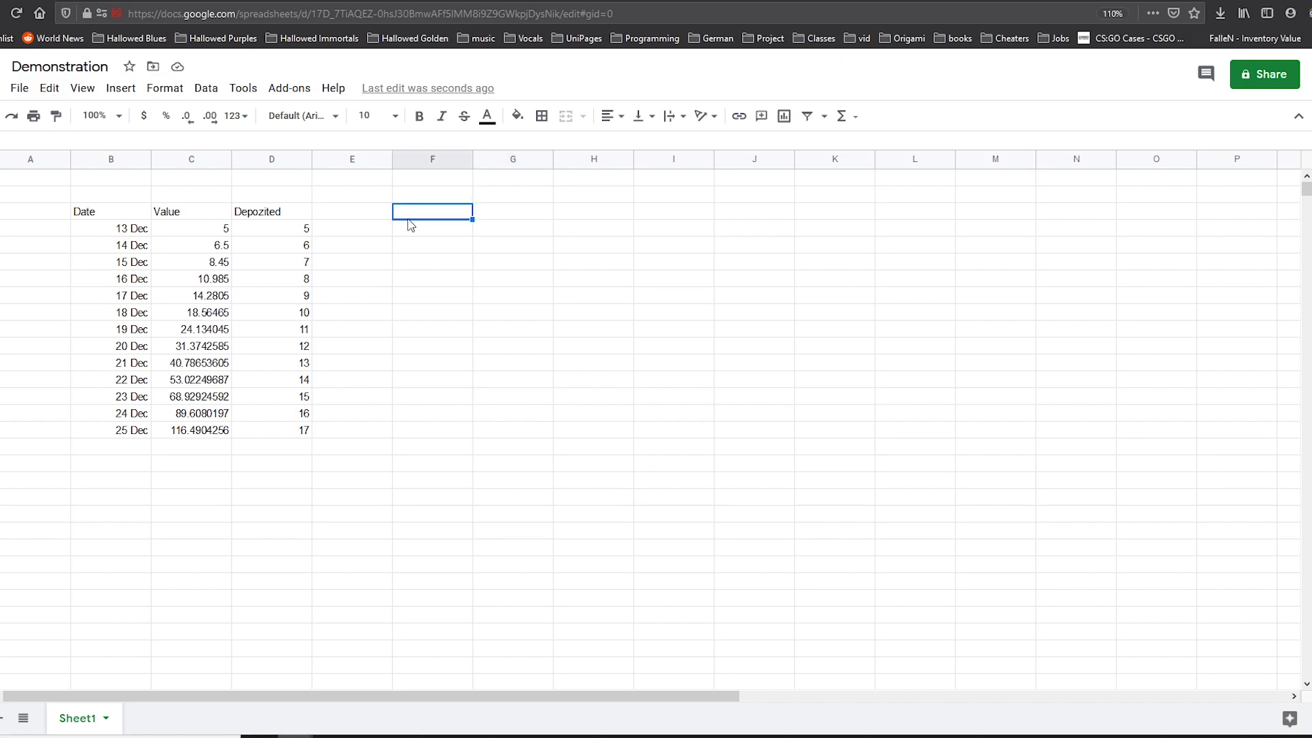
click(120, 86)
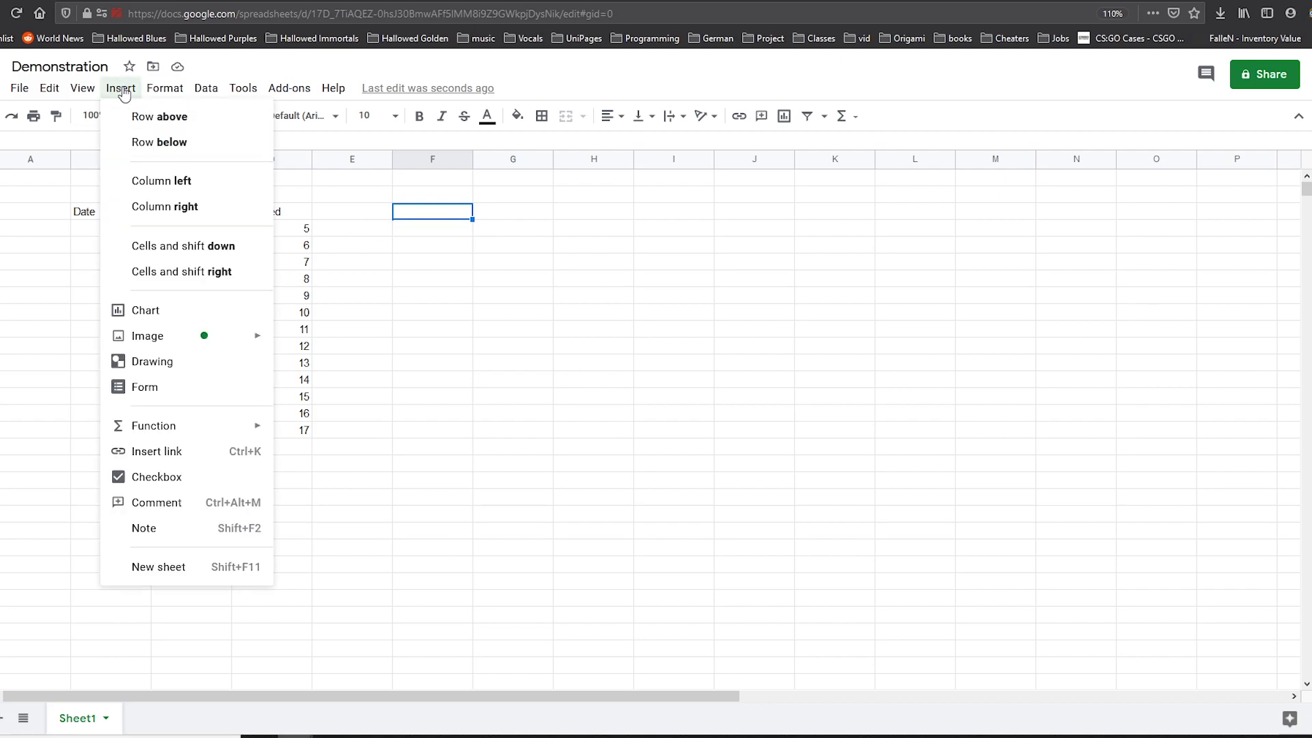
click(145, 311)
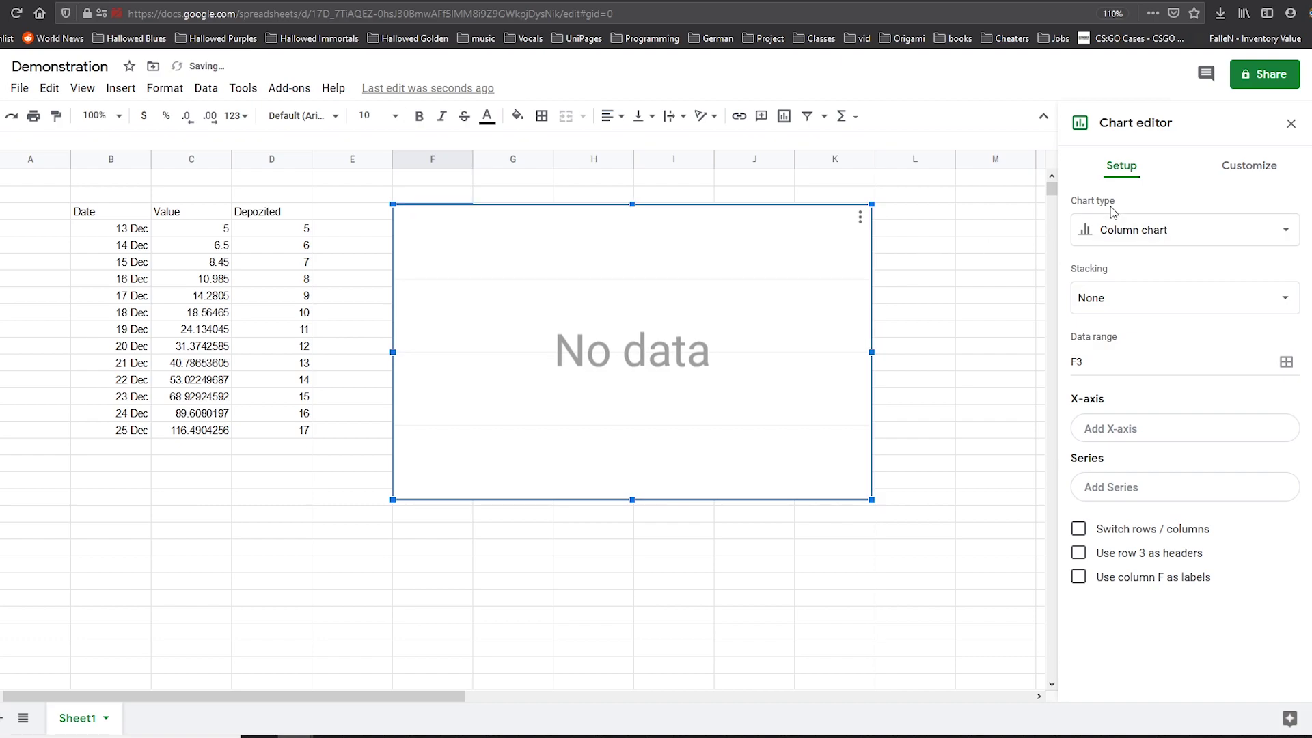
click(1118, 226)
scroll(1189, 451, down, 5)
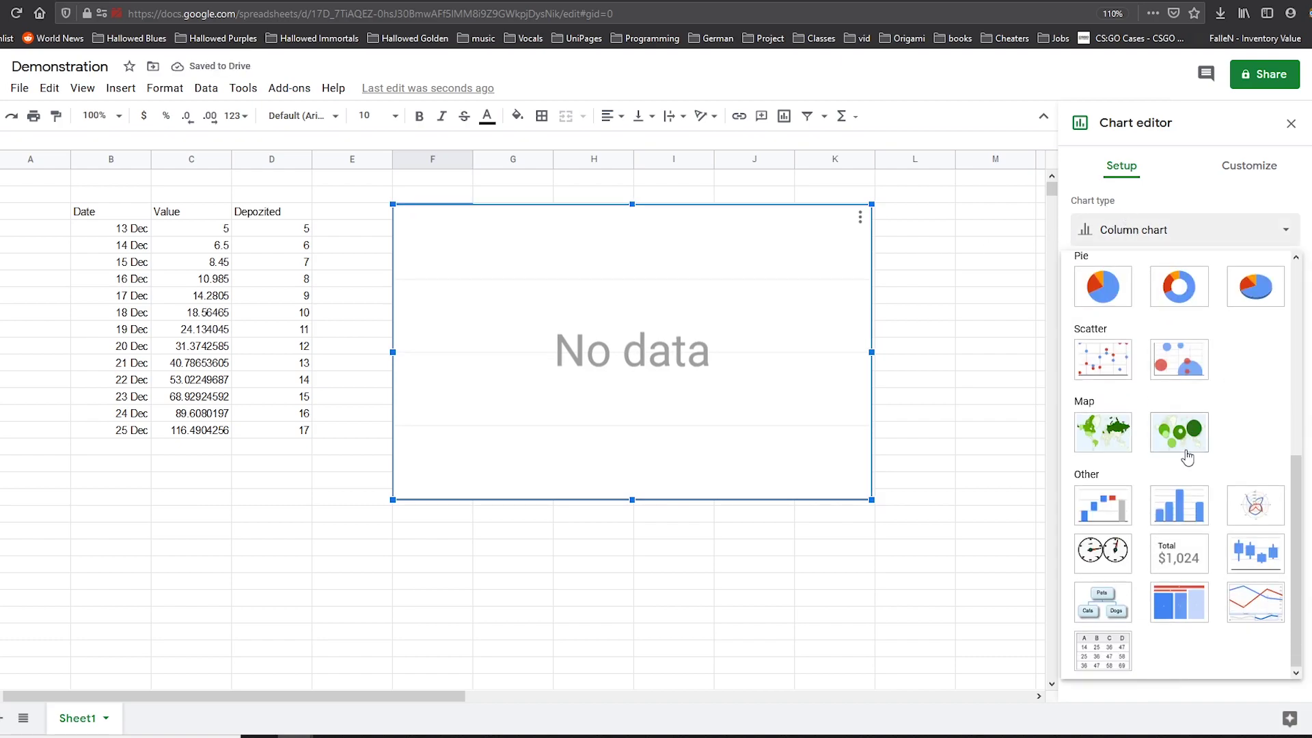
click(1245, 617)
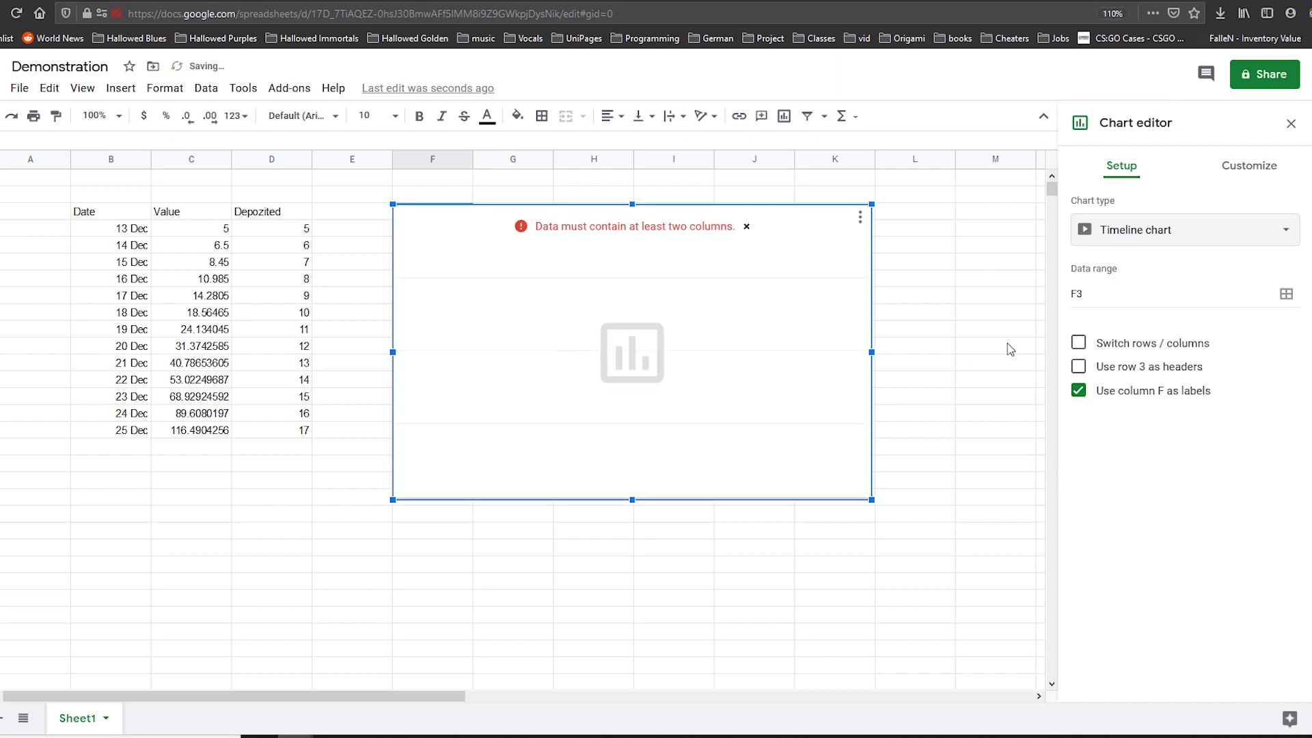
Set the chart's data range to B3:D123, covering the table plus spare rows below.
click(1287, 295)
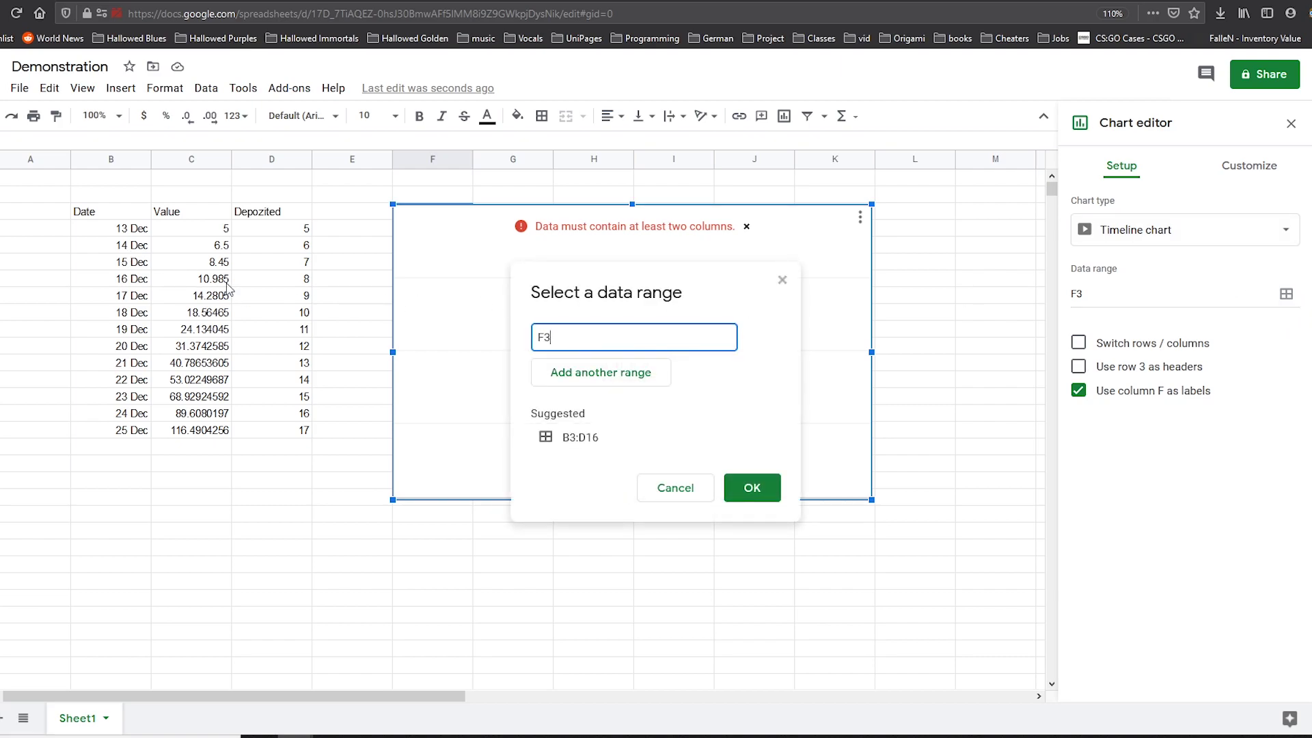
drag(111, 214, 278, 437)
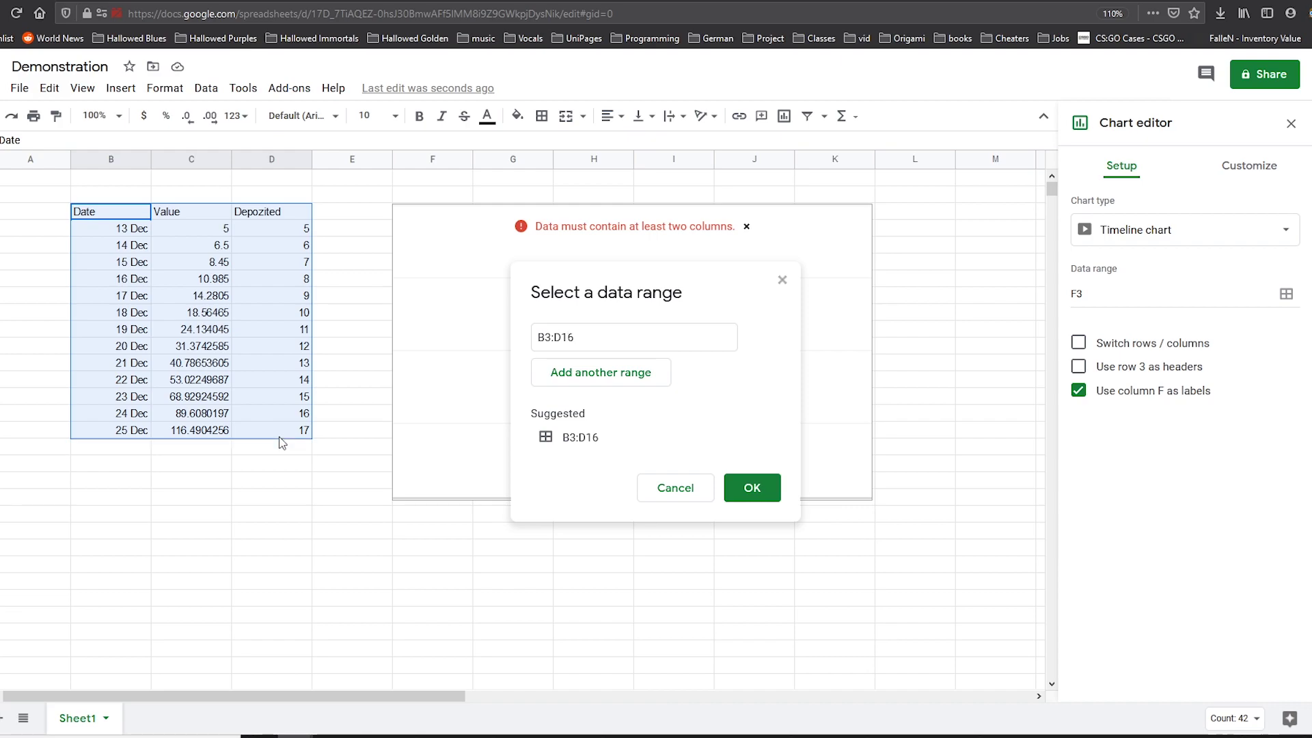
drag(280, 443, 245, 584)
scroll(251, 617, down, 10)
scroll(252, 616, down, 15)
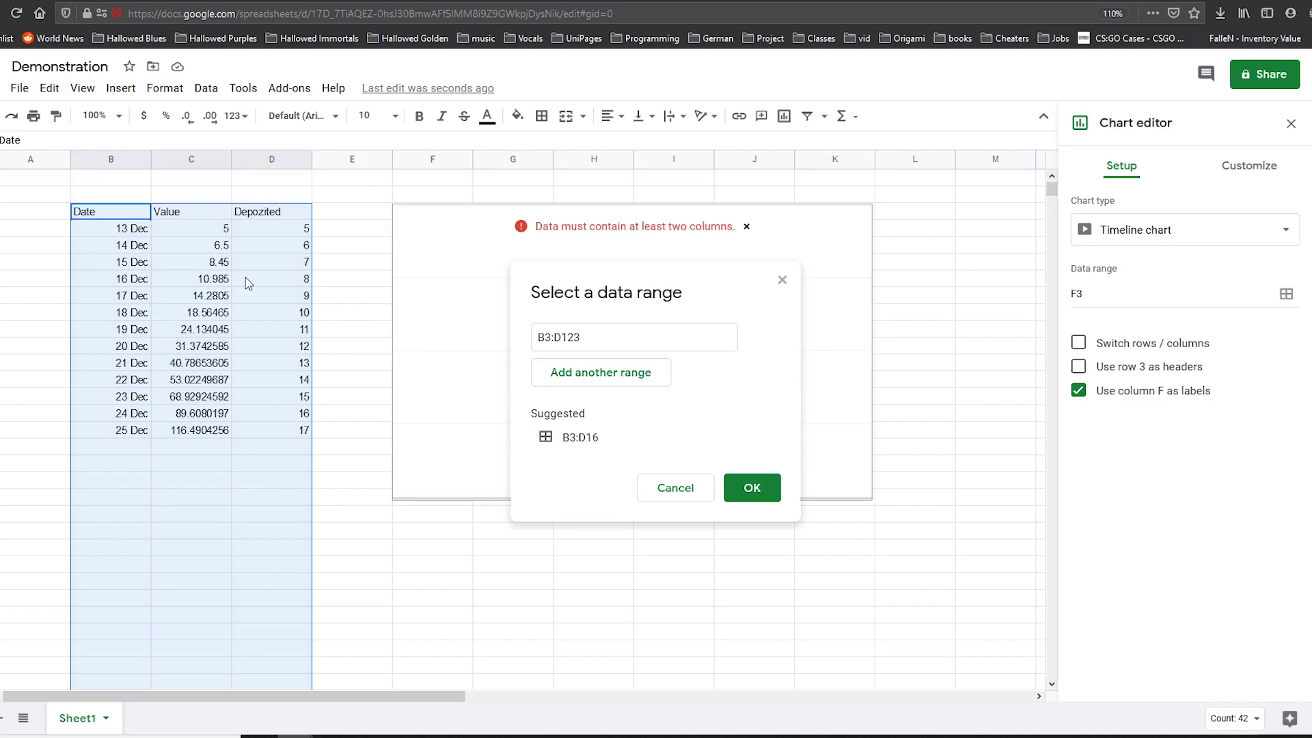
click(761, 492)
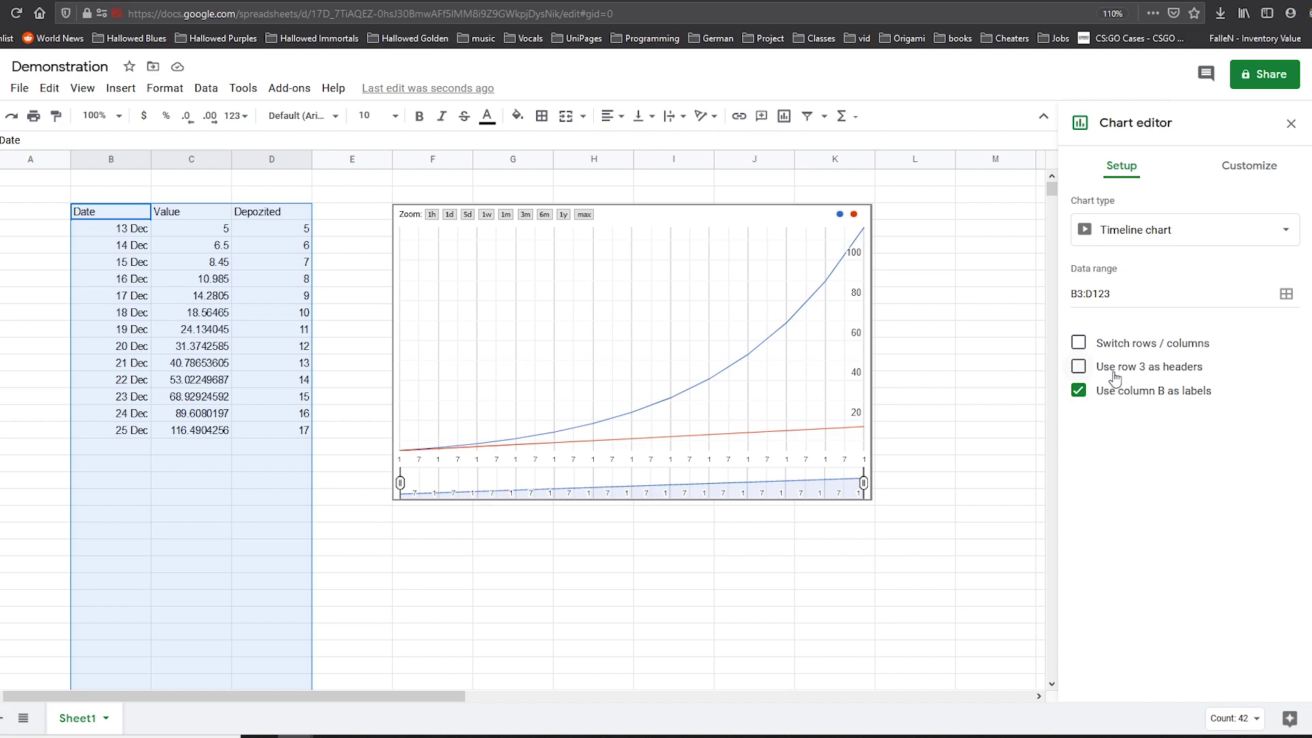
Use row 3 as headers so the legend reads Value and Depozited, then widen the chart to column O.
click(1115, 374)
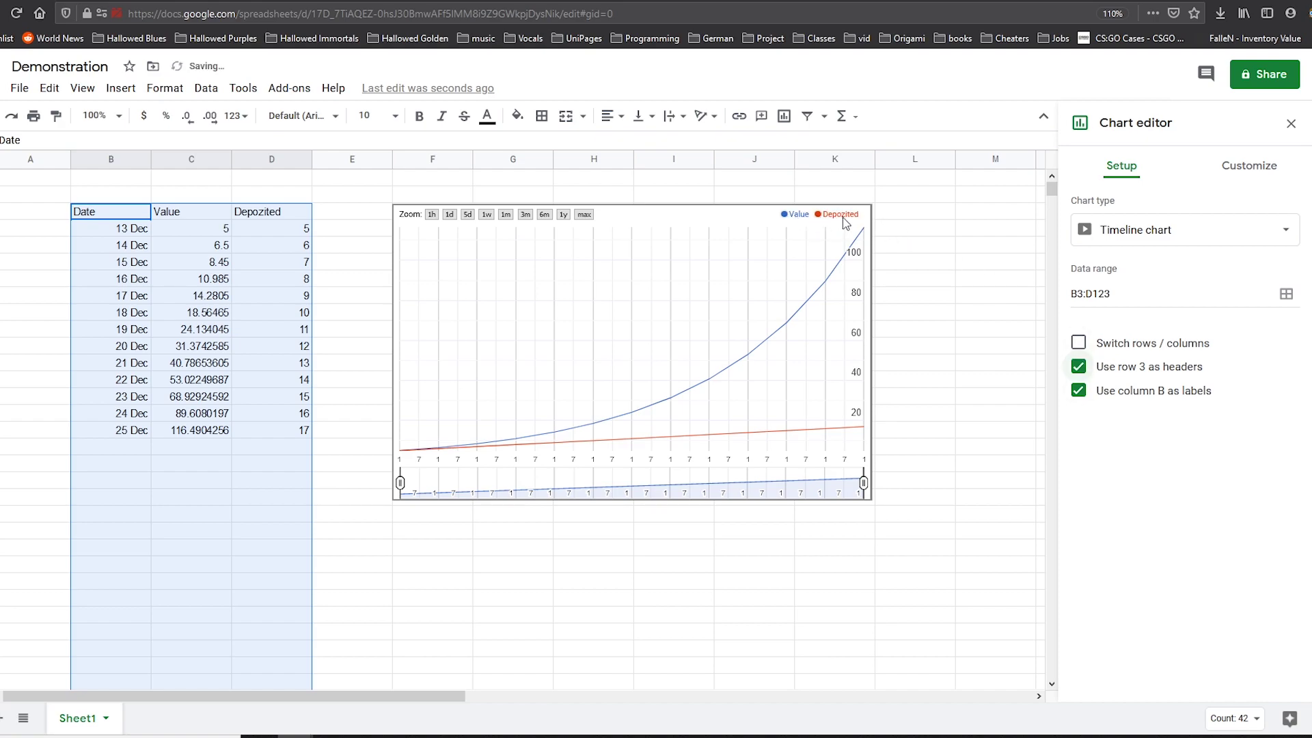
click(1242, 171)
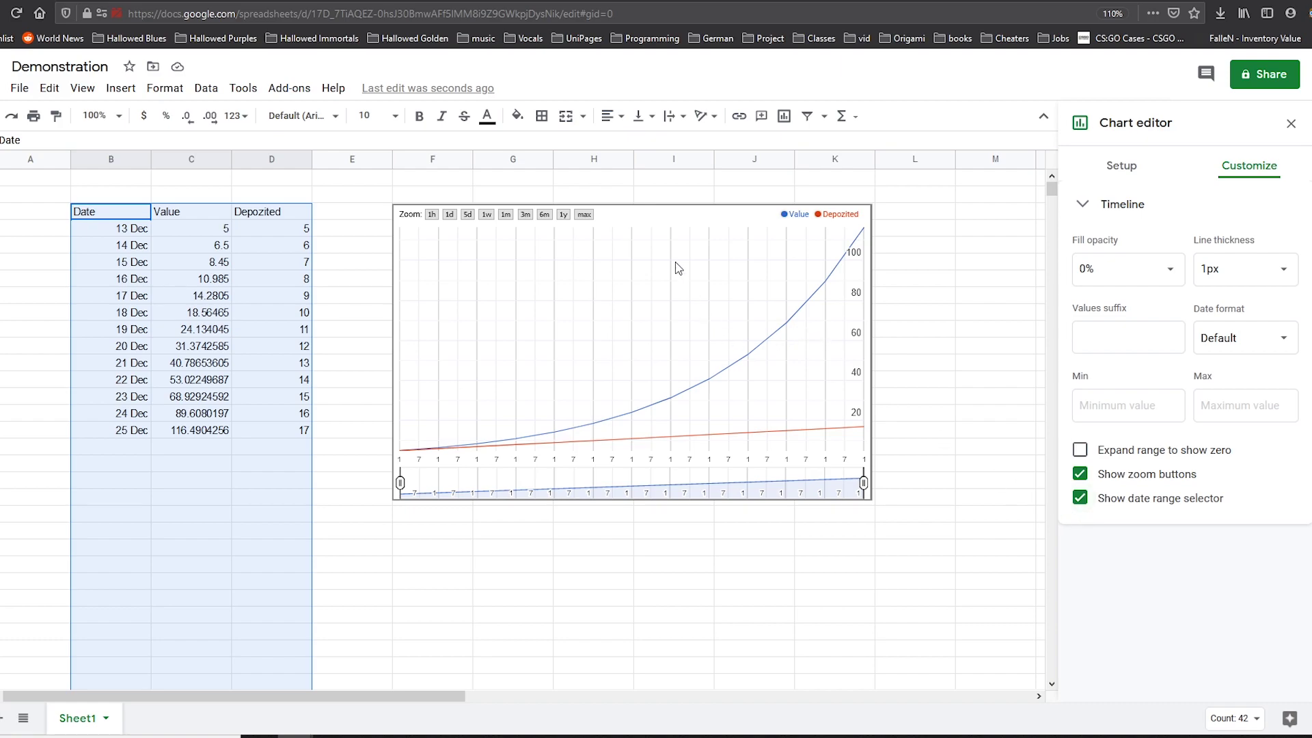
click(803, 421)
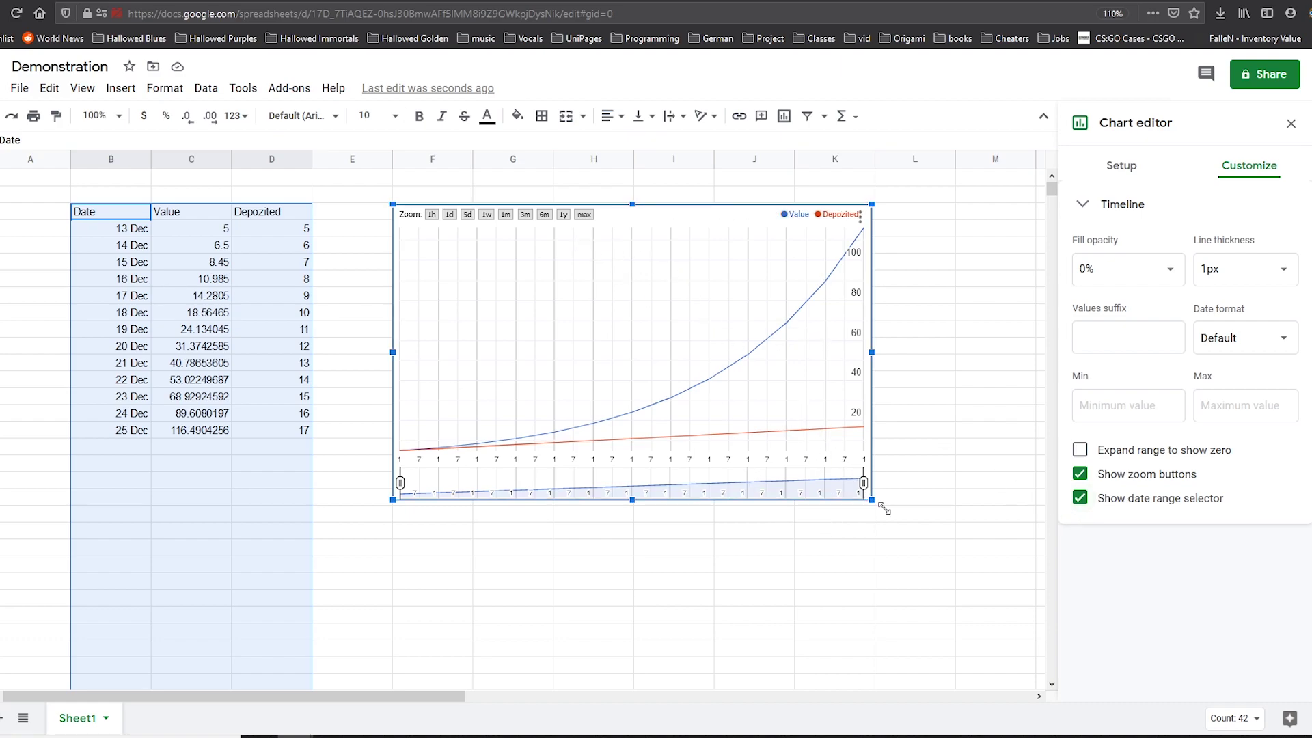
drag(872, 499, 1048, 615)
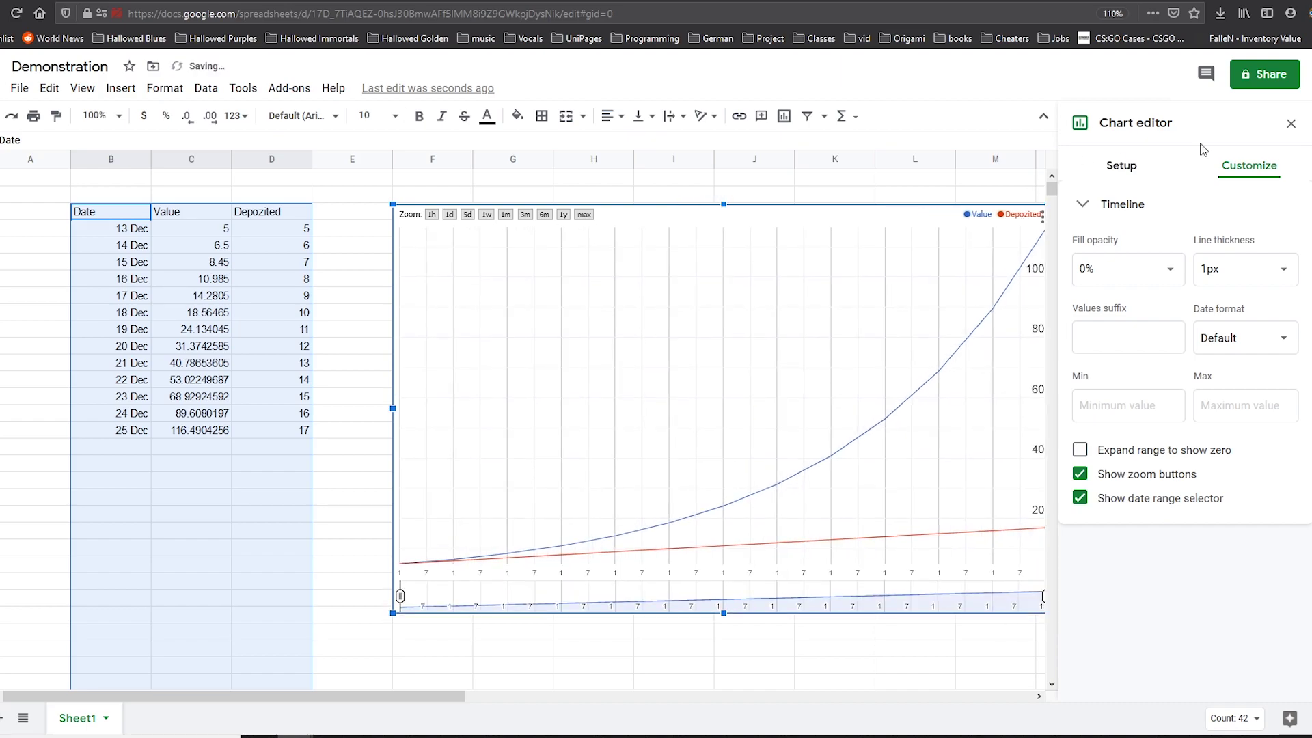
click(1292, 124)
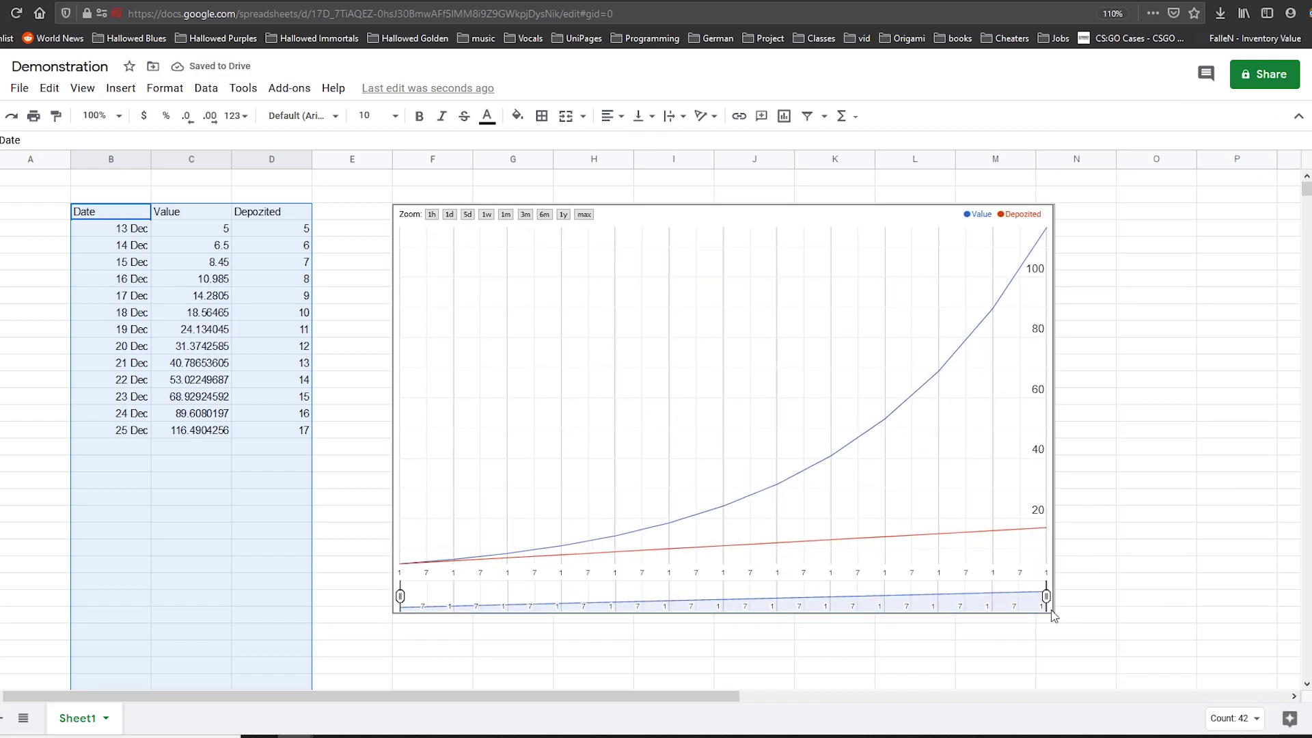
click(896, 493)
drag(1053, 613, 1177, 632)
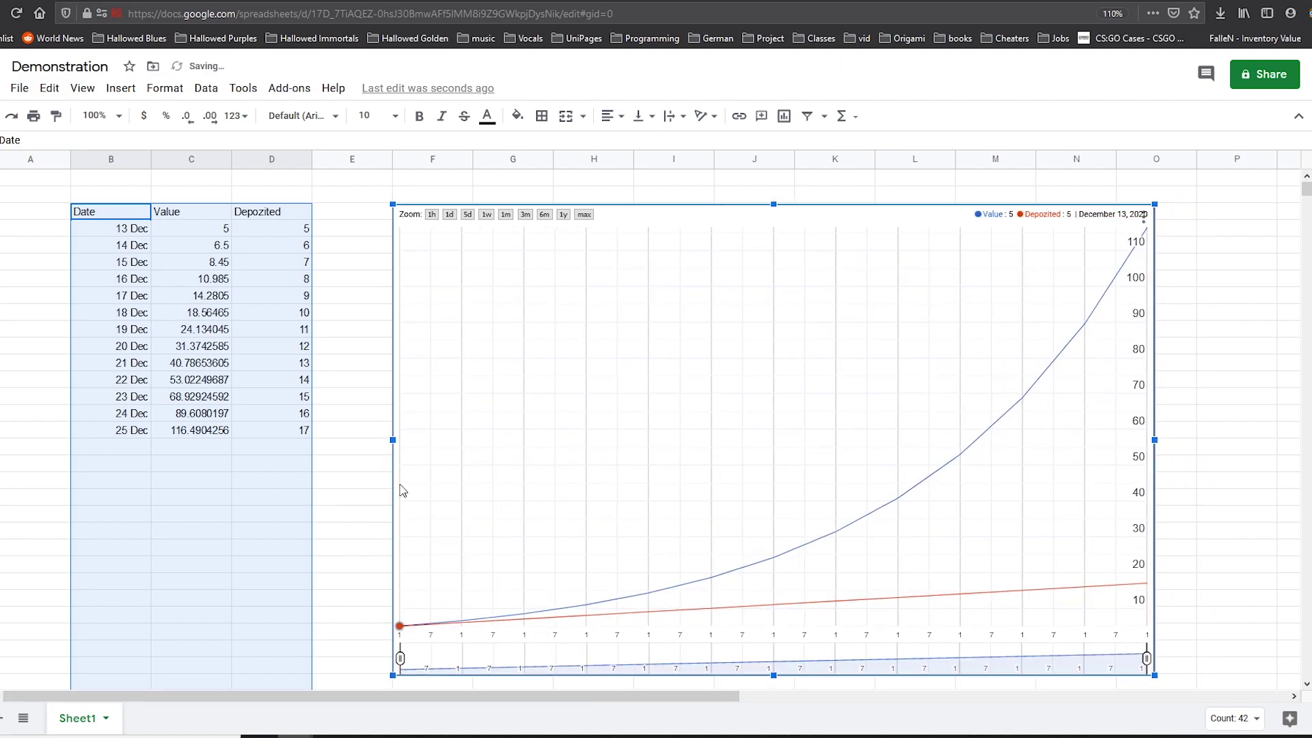
Fill the 25 Dec row down one row, creating 26 Dec with Value 151.4375533 and Depozited 18.
click(373, 463)
click(137, 445)
click(136, 434)
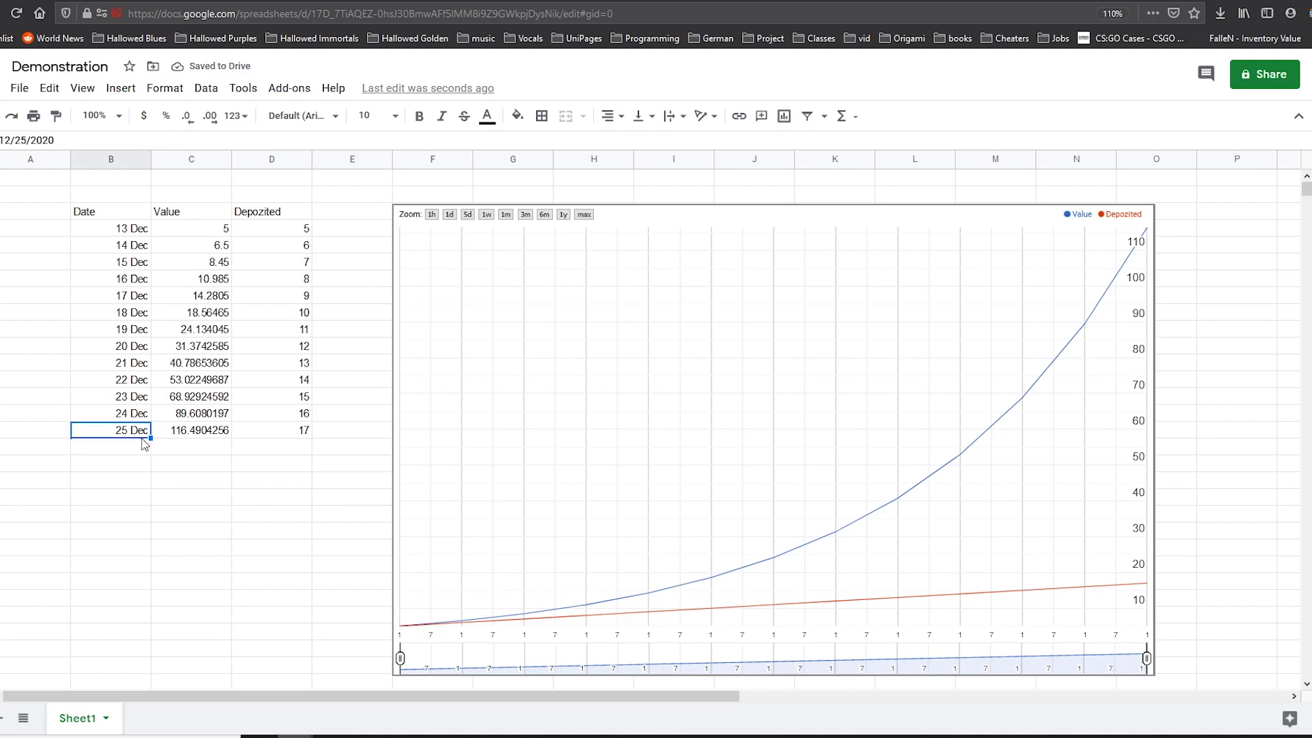
drag(145, 444, 145, 454)
click(197, 432)
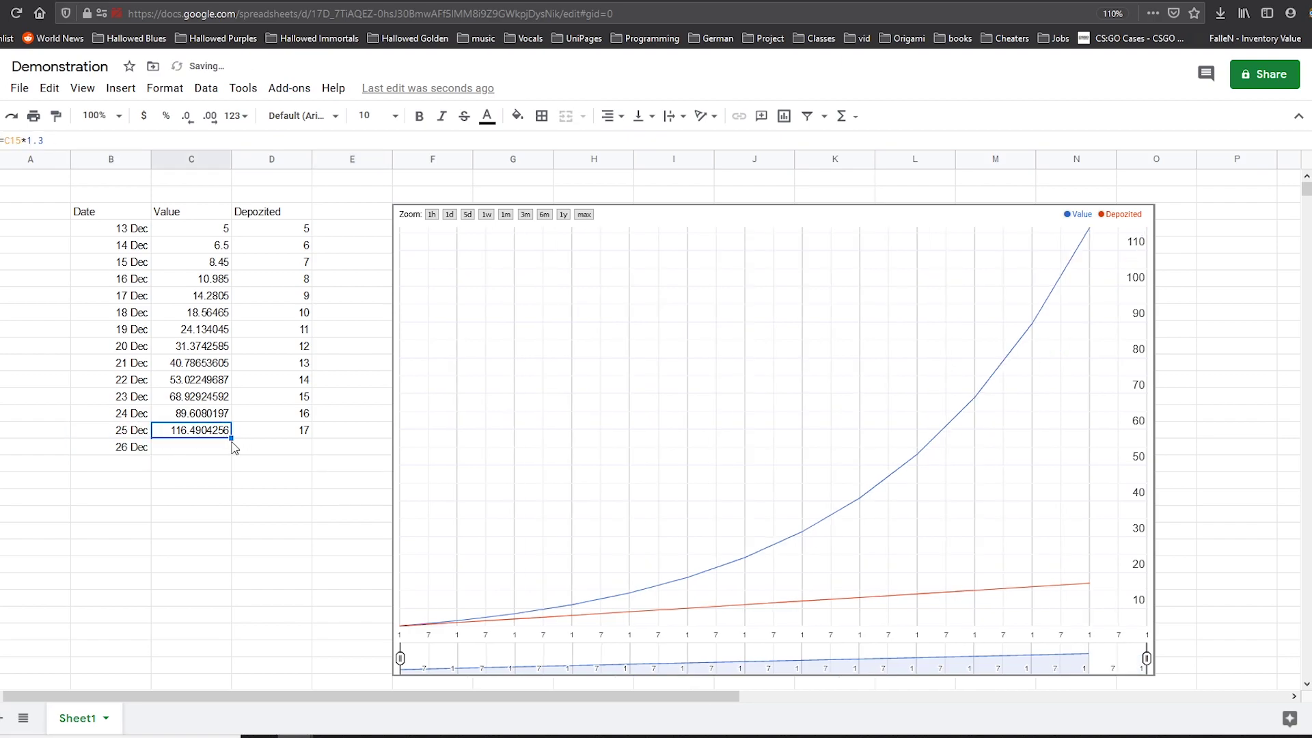
drag(231, 439, 229, 453)
click(304, 431)
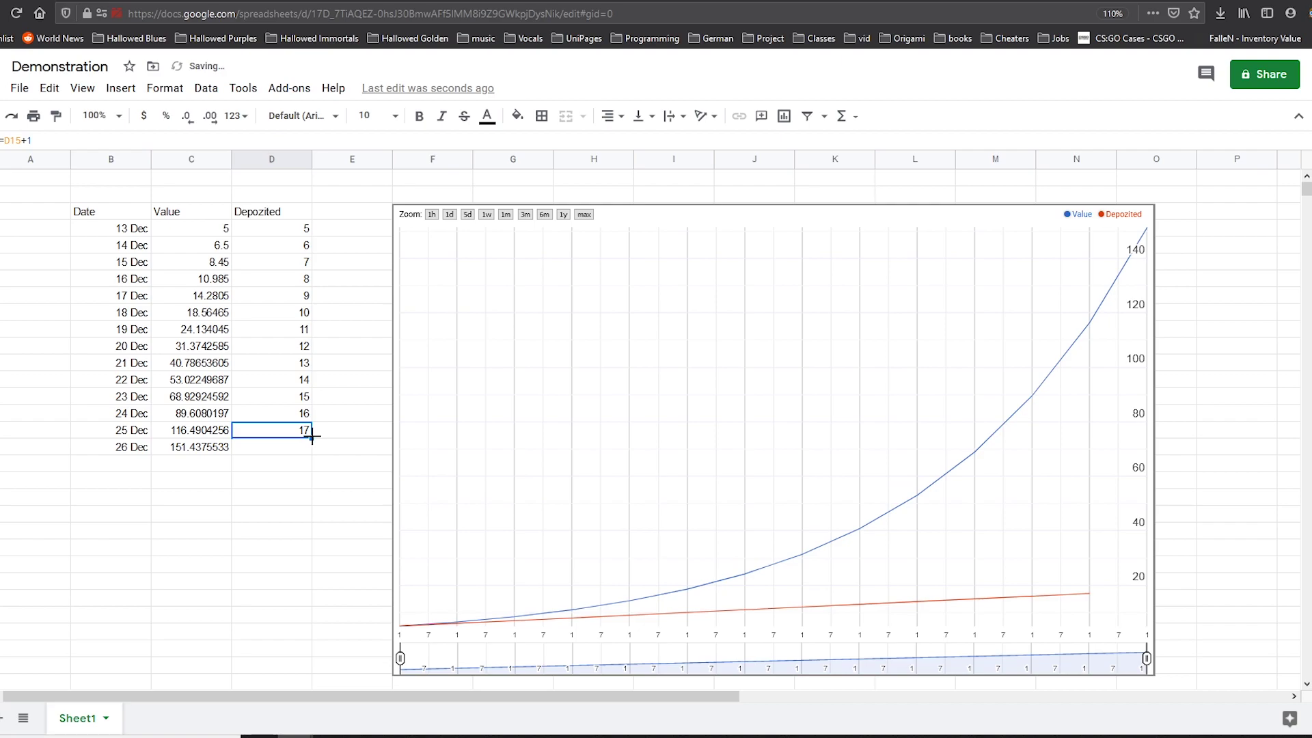
drag(312, 436, 308, 454)
click(346, 448)
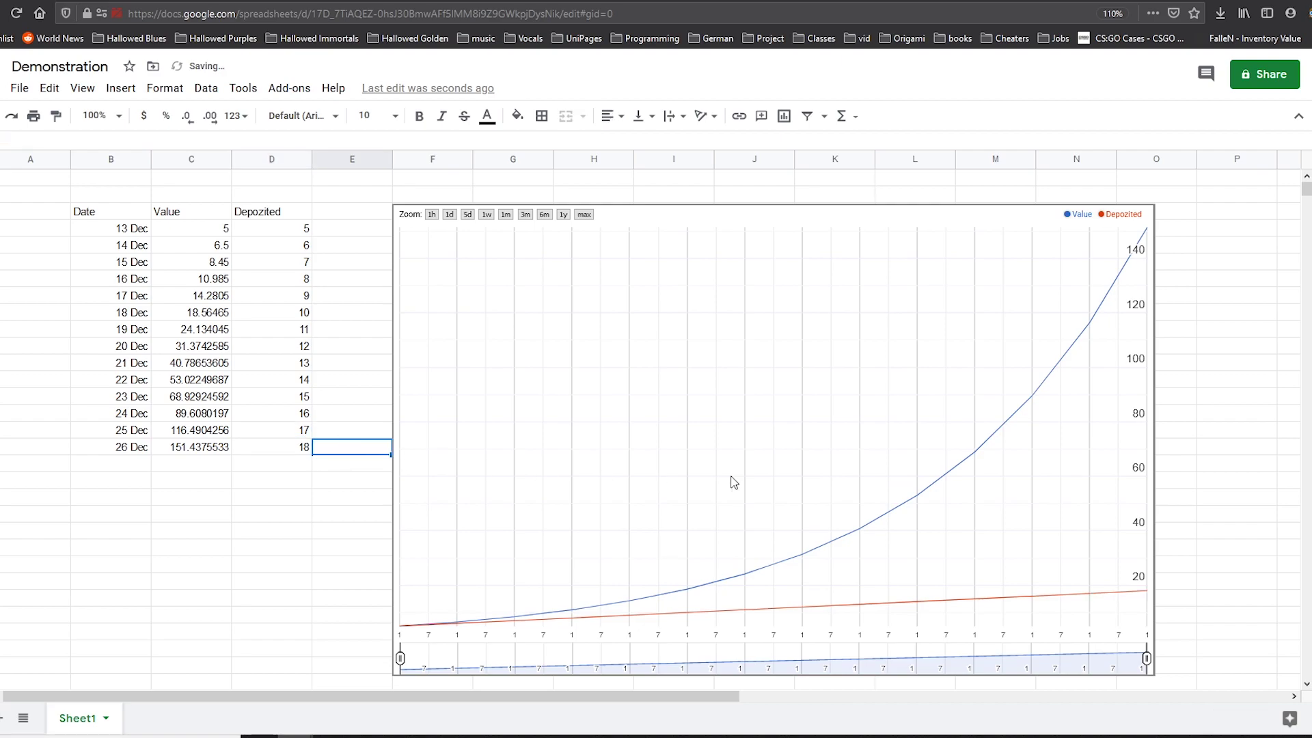
Add a 30 Dec row with Value 300 and Depozited 122.
click(126, 466)
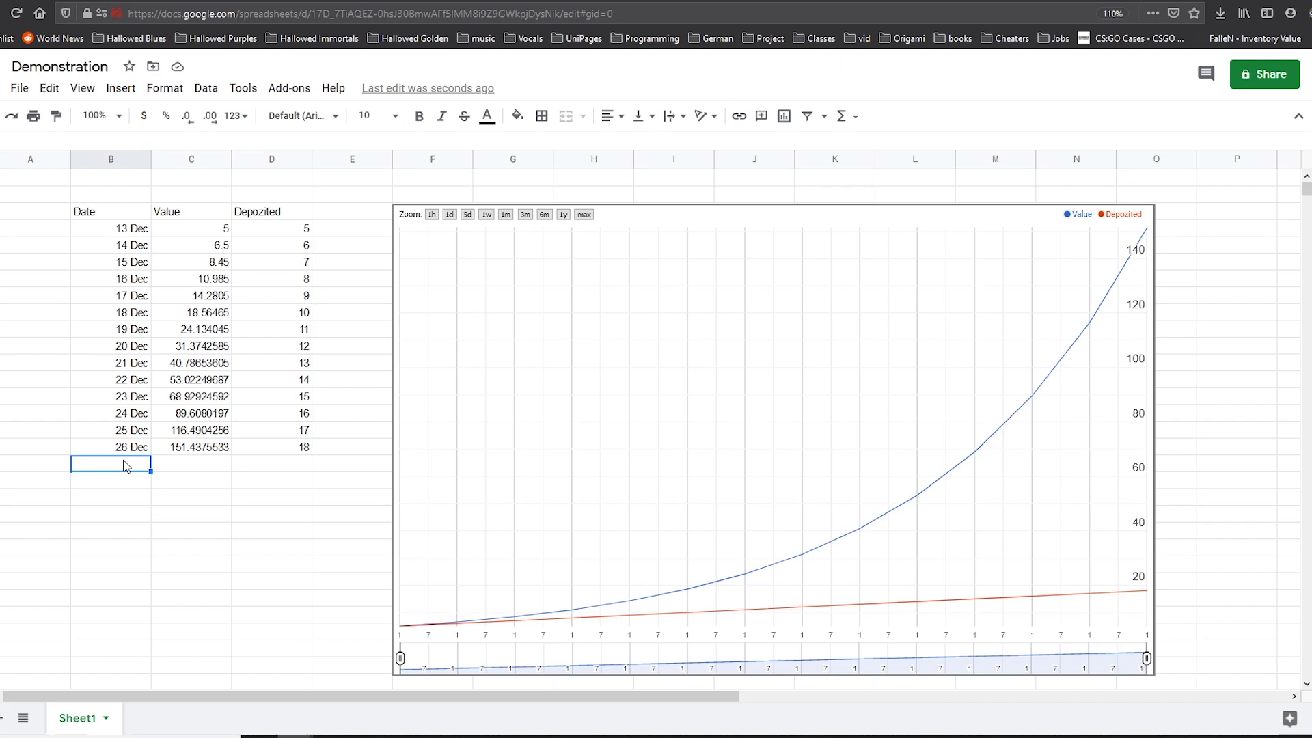
text(30 Dec)
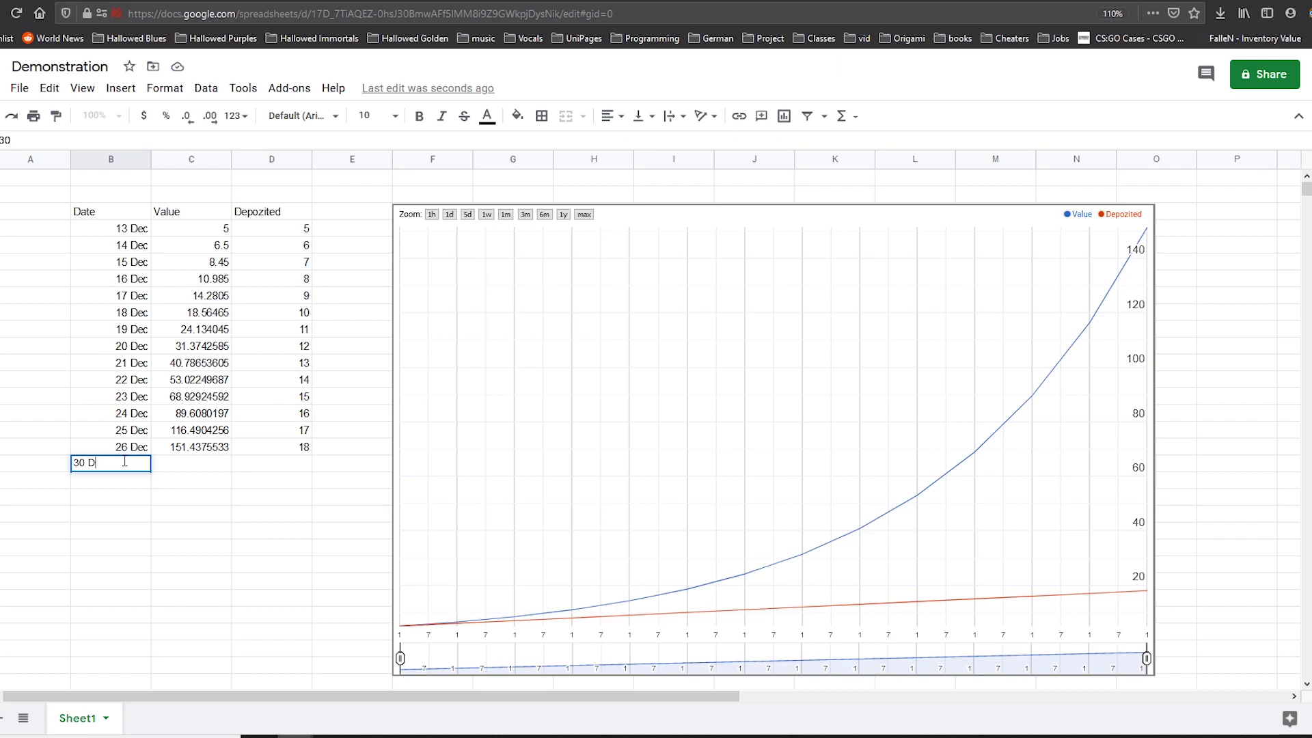
click(184, 465)
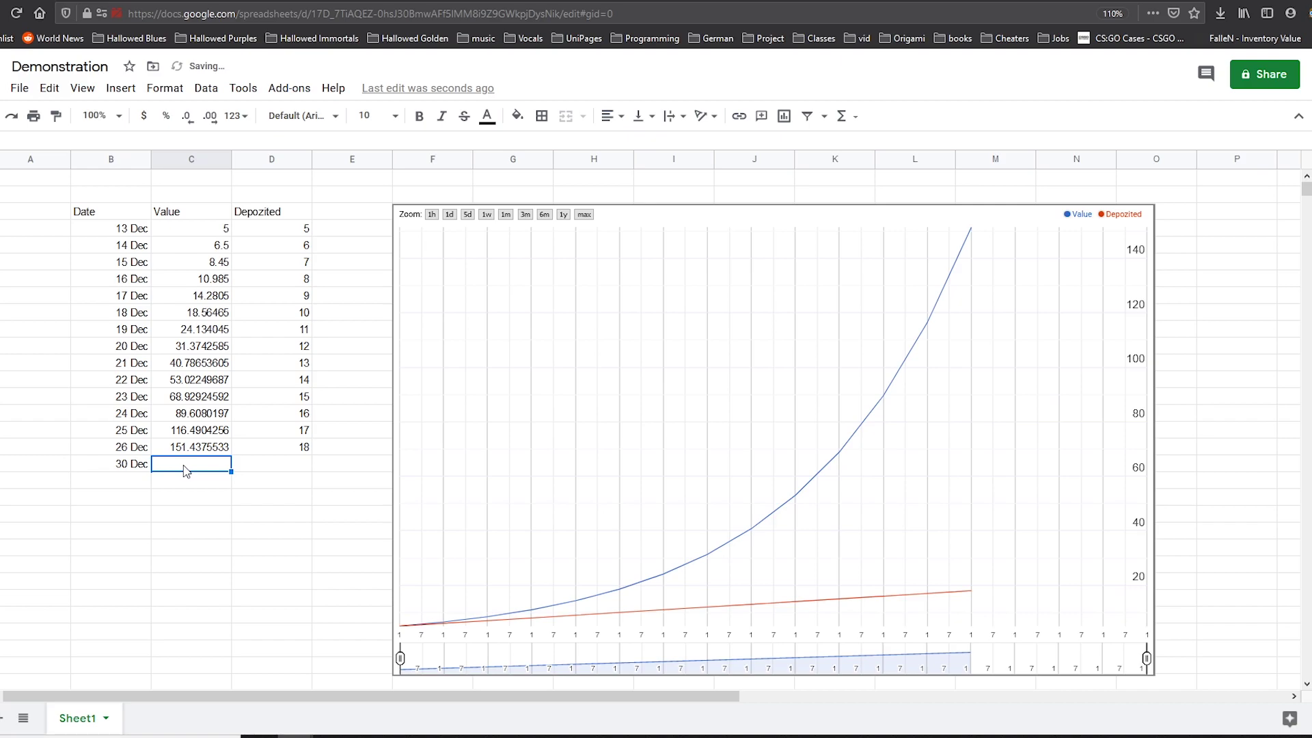
text(300)
click(293, 465)
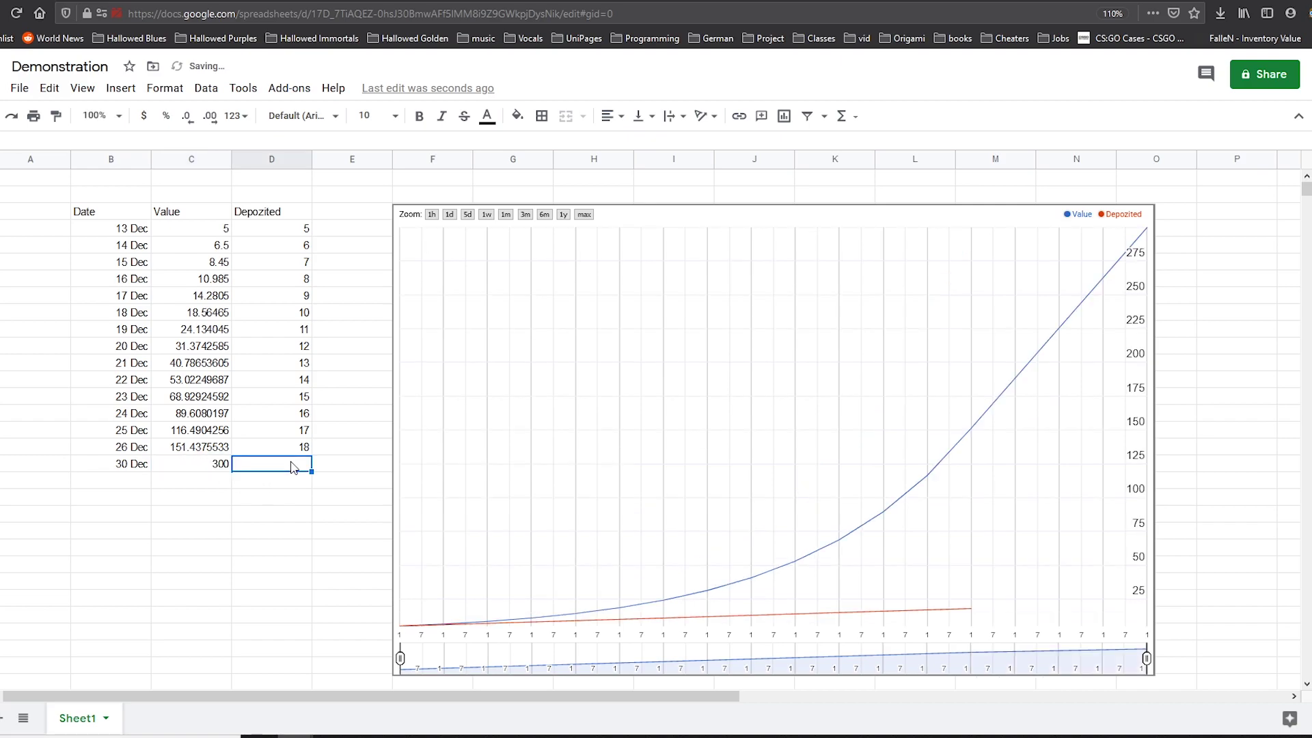
text(122)
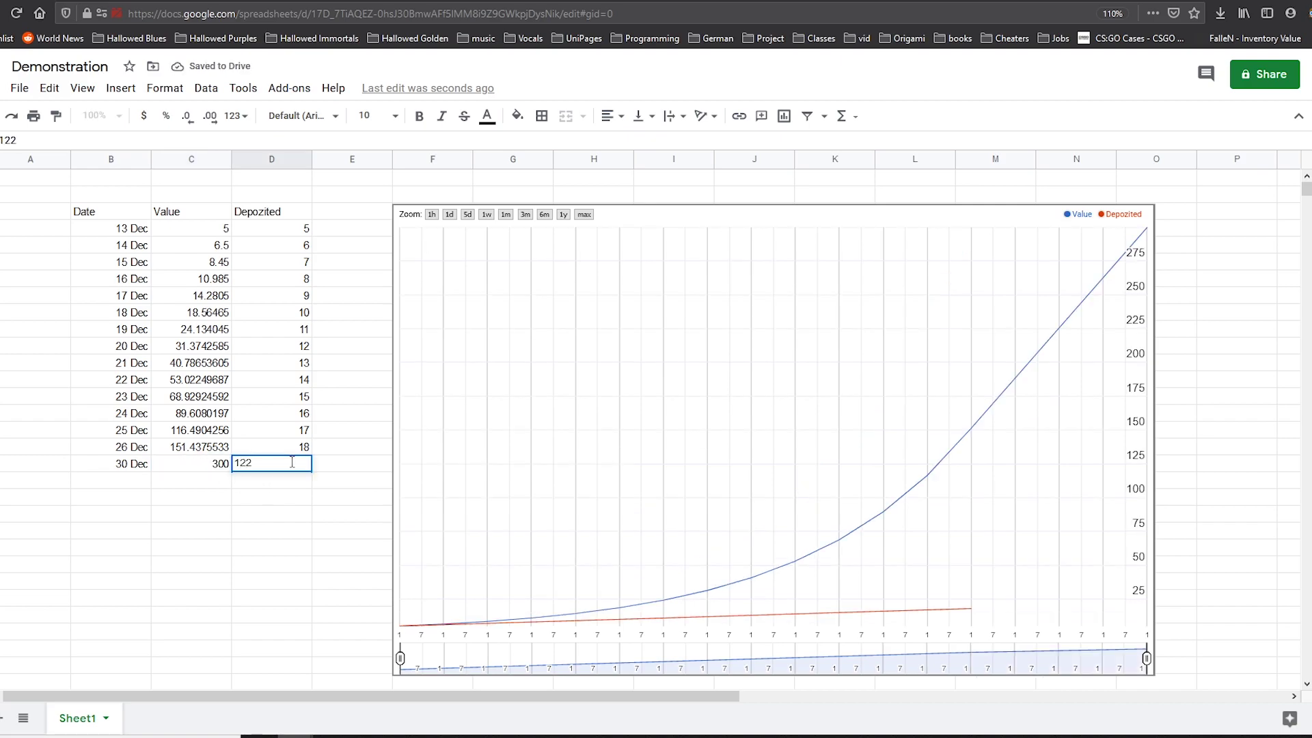
drag(330, 494, 342, 513)
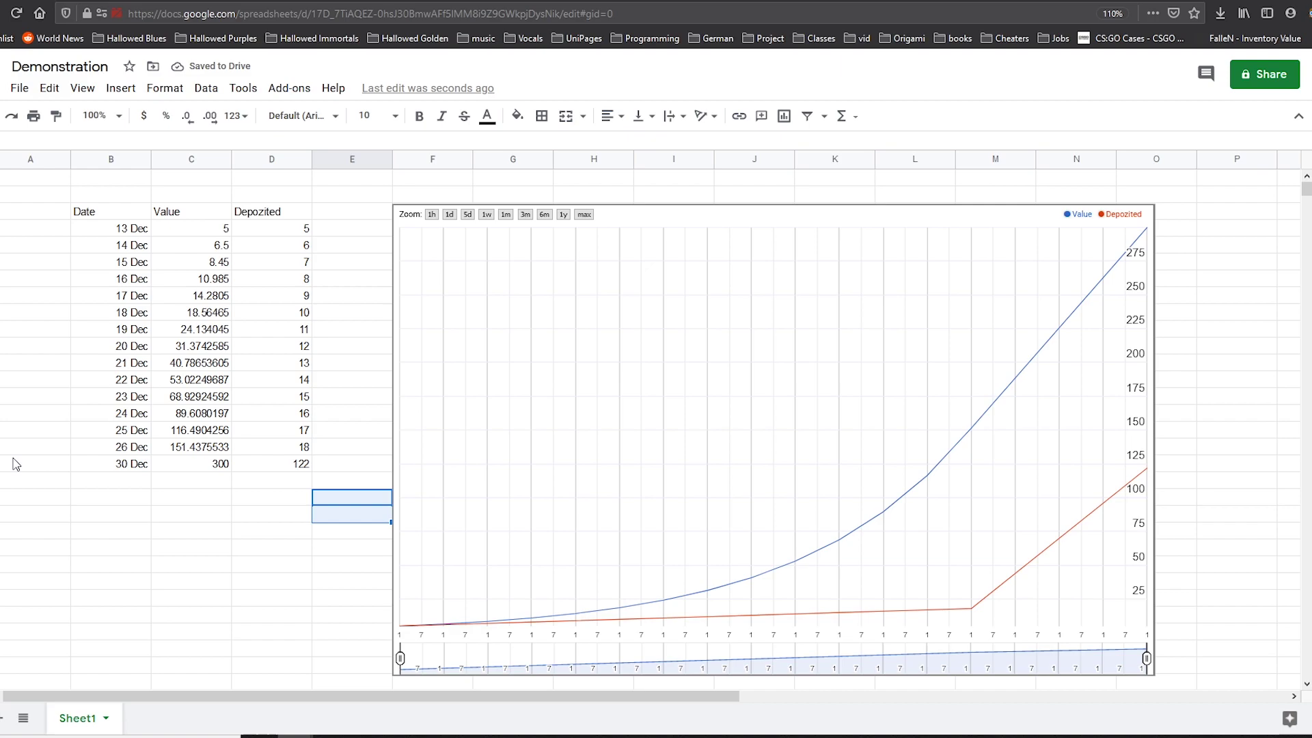
click(81, 527)
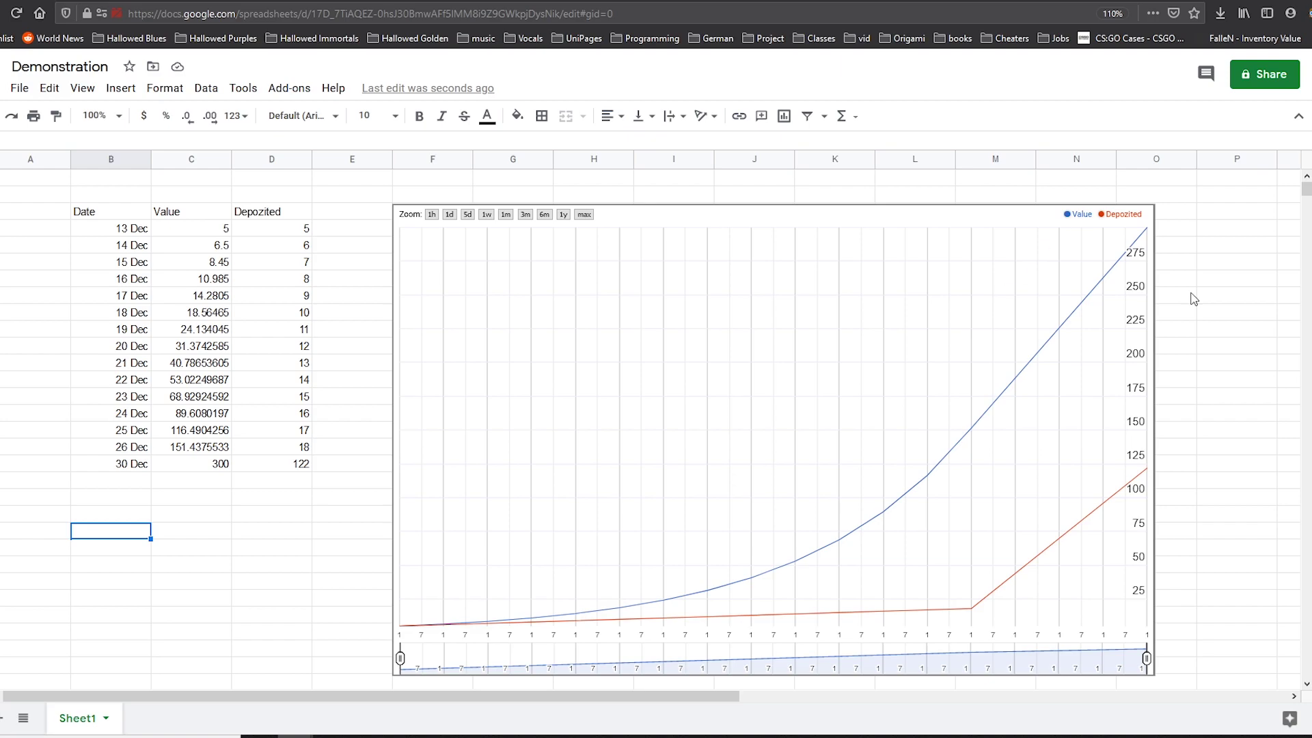
click(1211, 268)
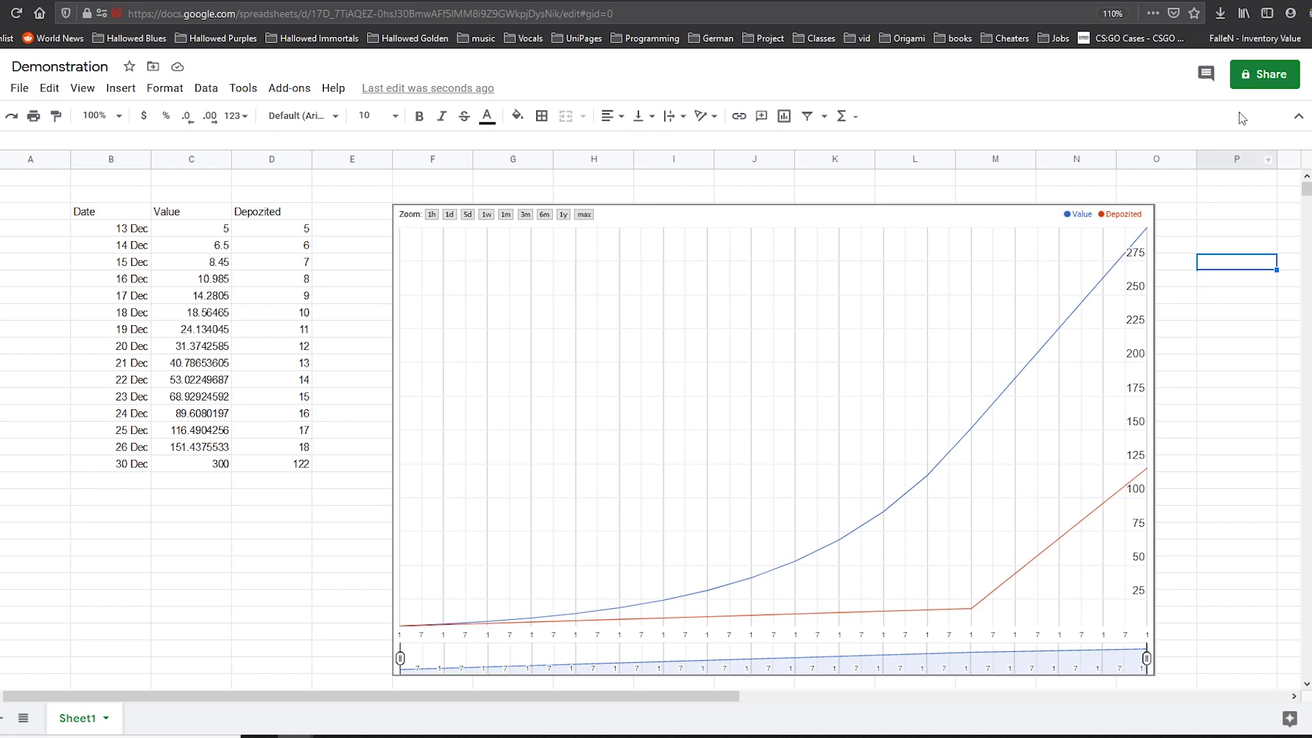
Switch Dark Reader to On for the Sheets page and dismiss its popup.
click(1307, 13)
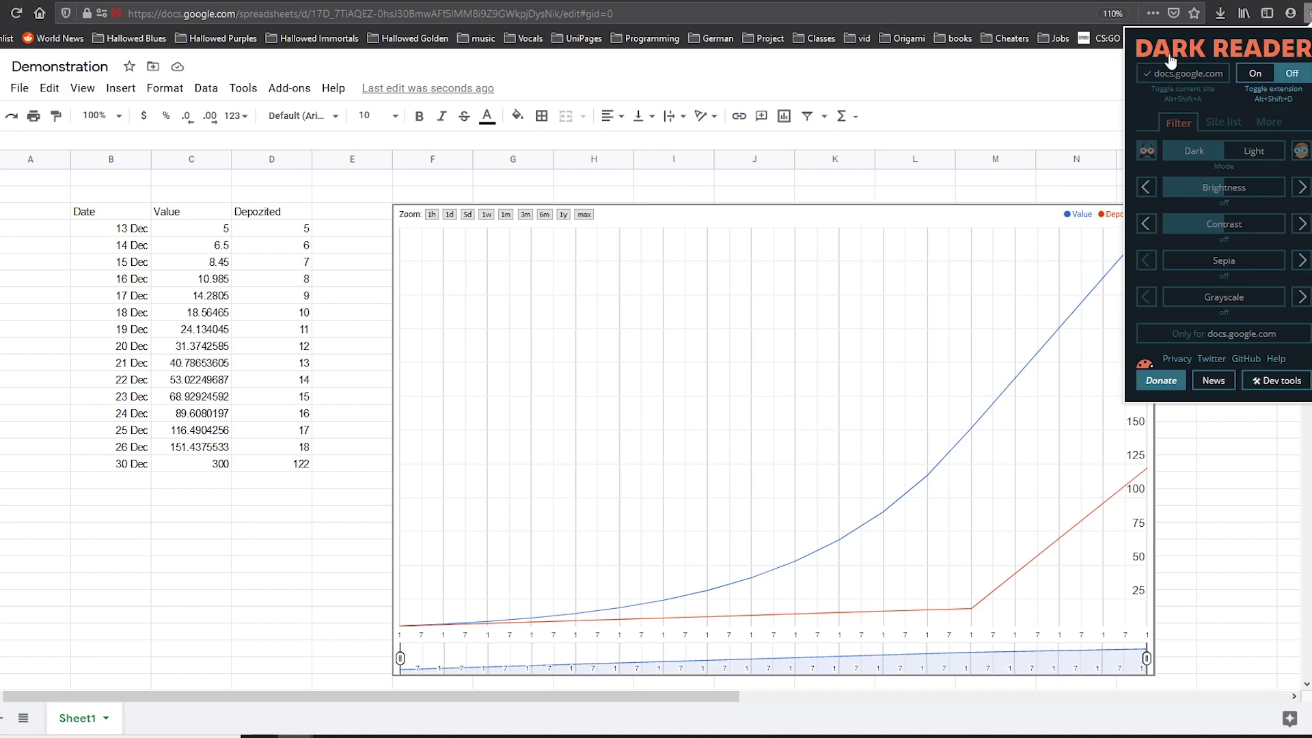
click(1266, 75)
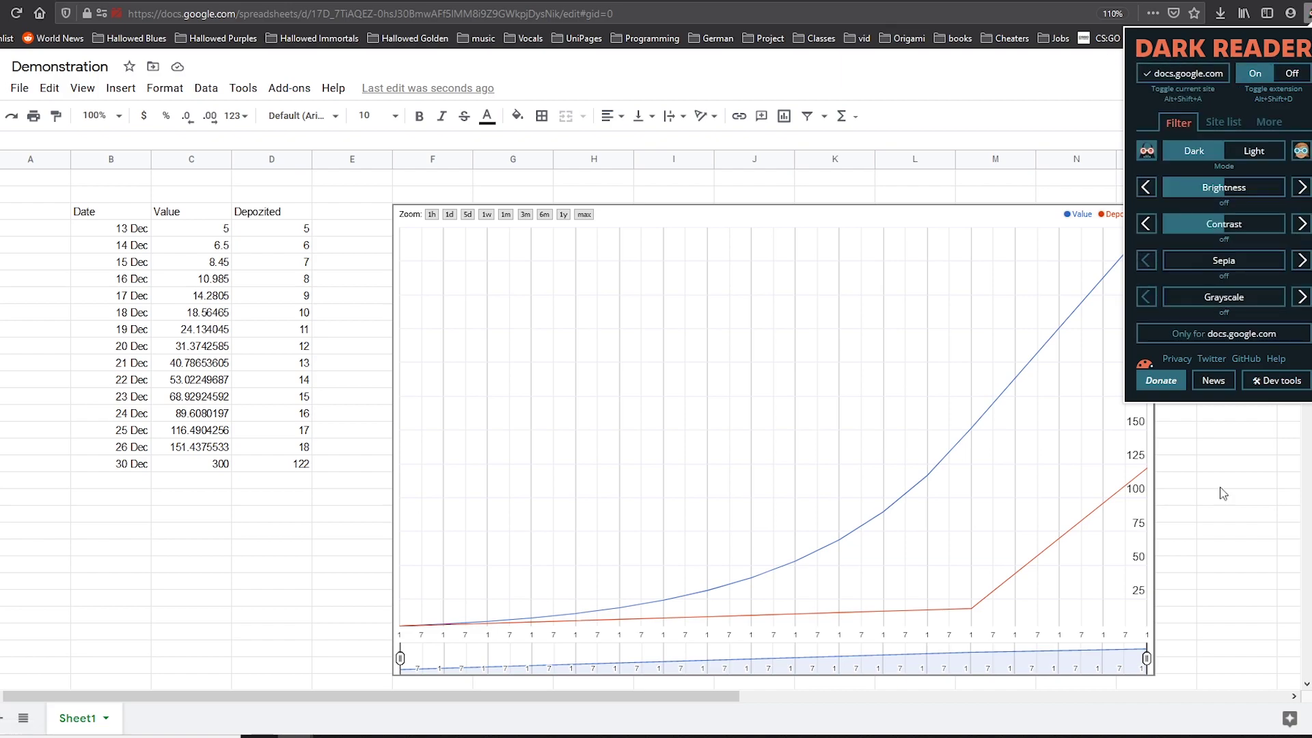
click(1221, 490)
click(1220, 488)
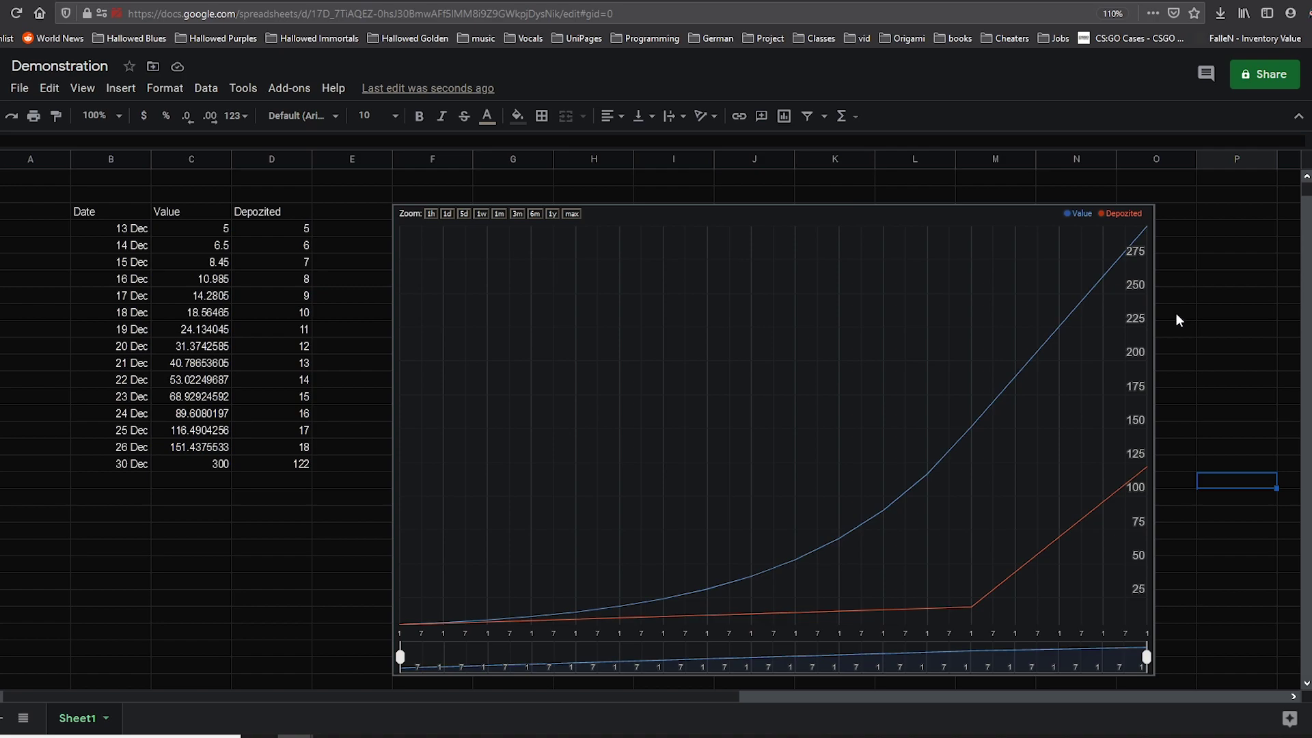
click(1203, 287)
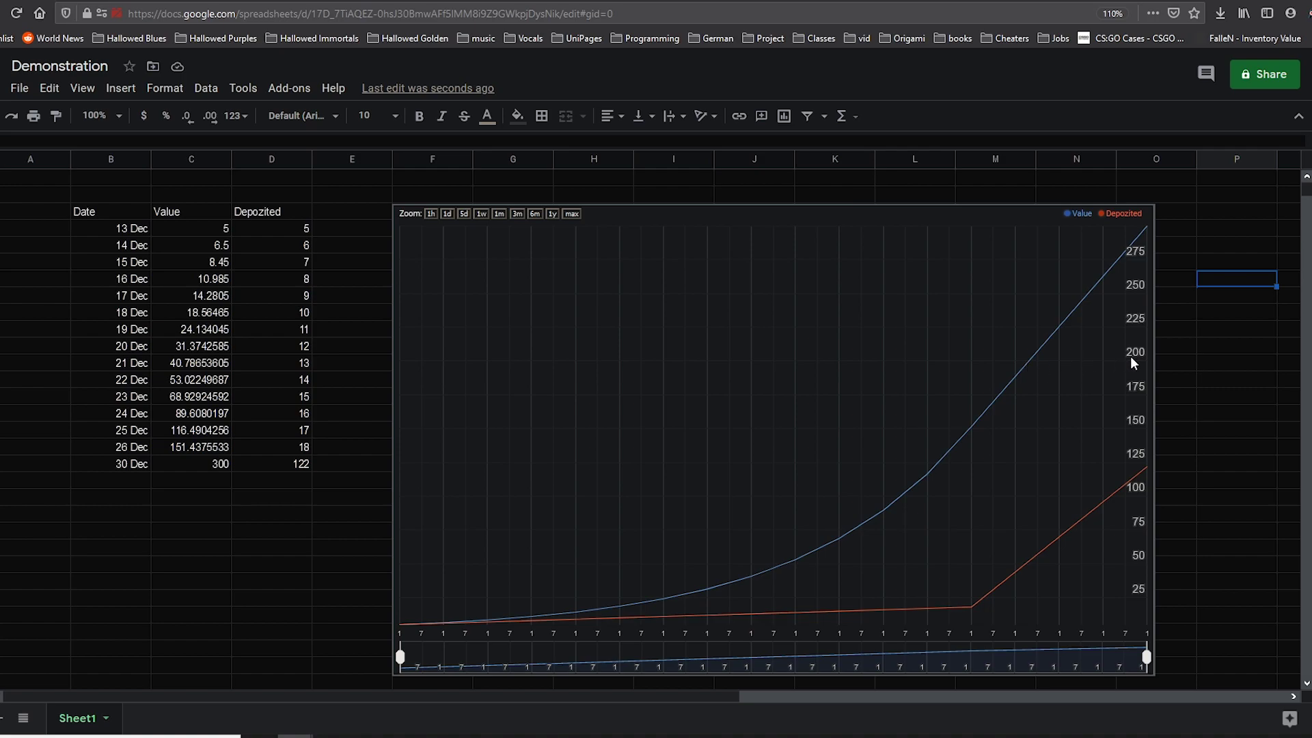
click(1185, 358)
click(1212, 362)
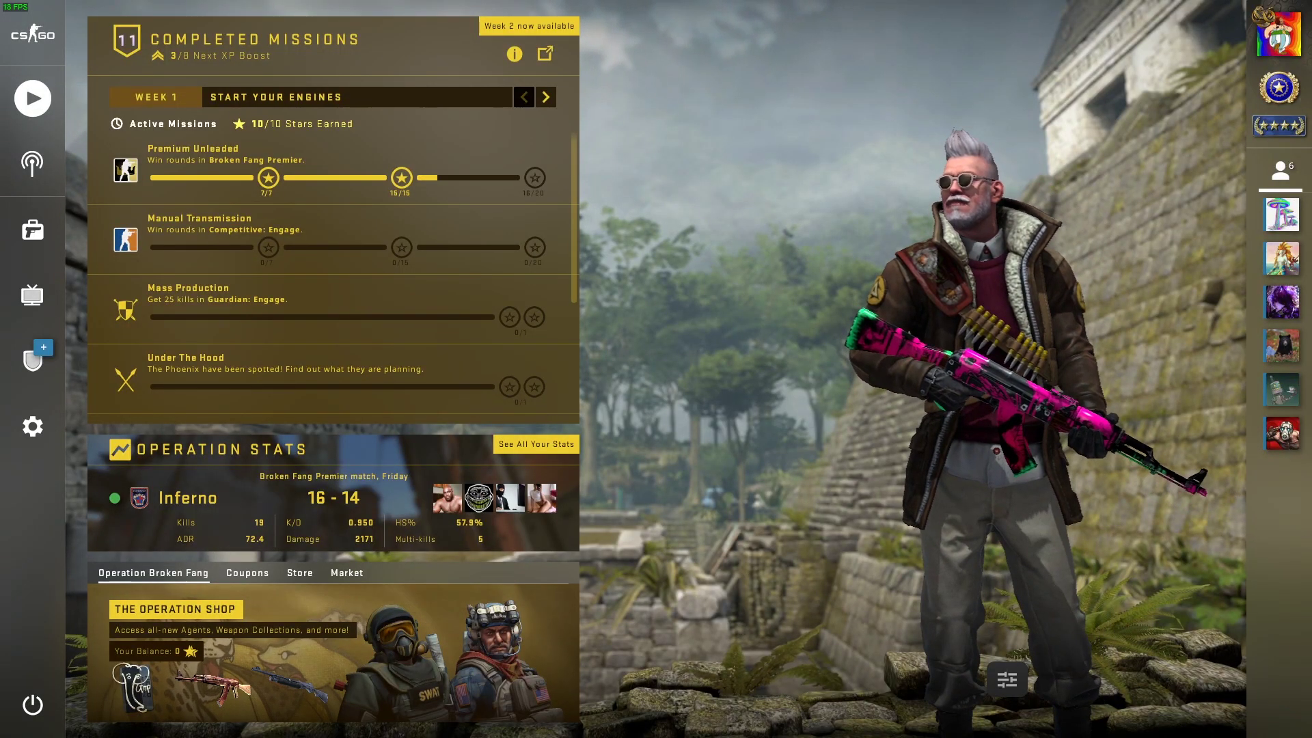
key(shift+grave)
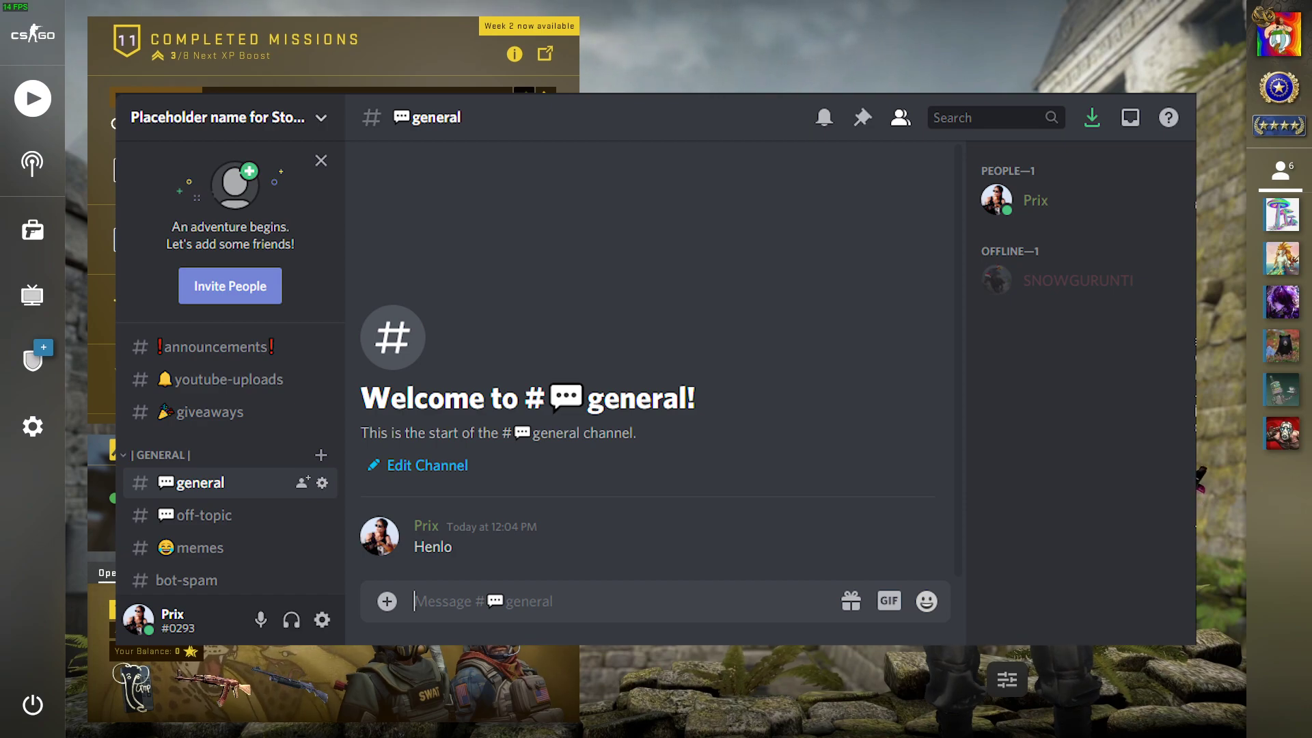
key(shift+grave)
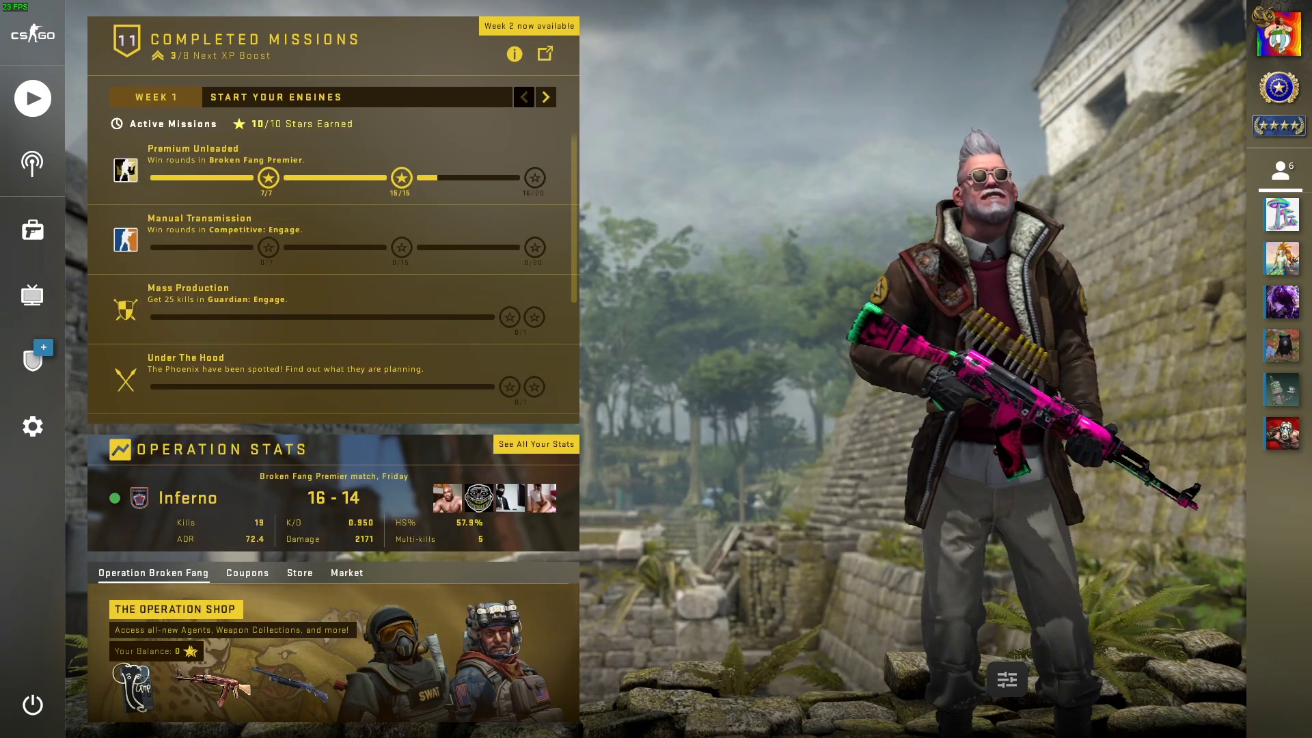